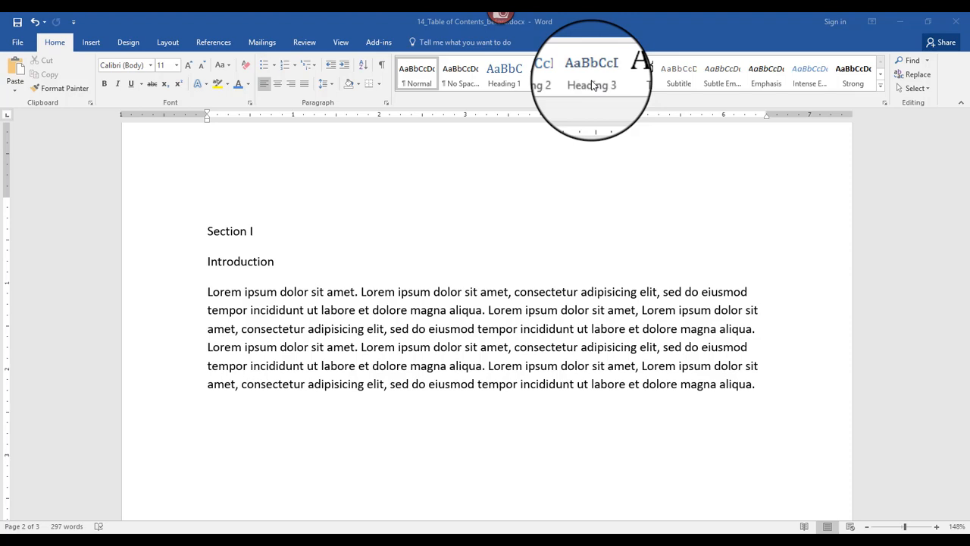
Step: Apply the Heading 1 style to the "Section I" line on the second page
{"action": "left_click", "coordinate": [209, 238]}
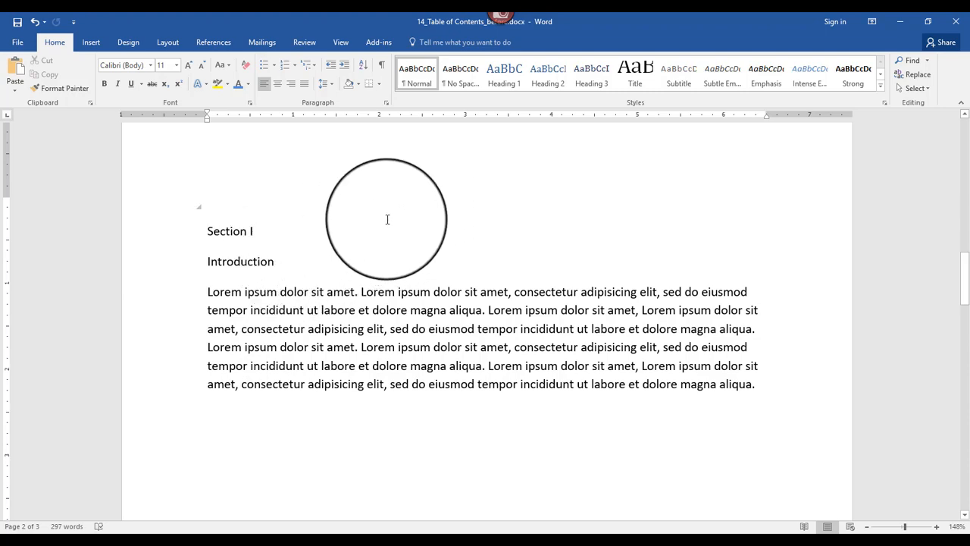
{"action": "scroll", "coordinate": [374, 221], "scroll_direction": "down", "scroll_amount": 5}
{"action": "scroll", "coordinate": [374, 221], "scroll_direction": "down", "scroll_amount": 5}
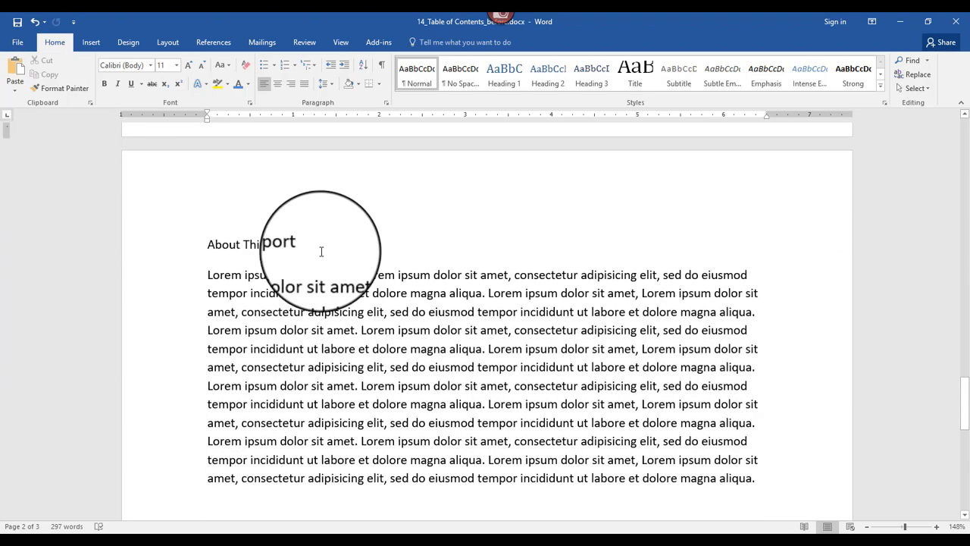
{"action": "scroll", "coordinate": [361, 270], "scroll_direction": "up", "scroll_amount": 5}
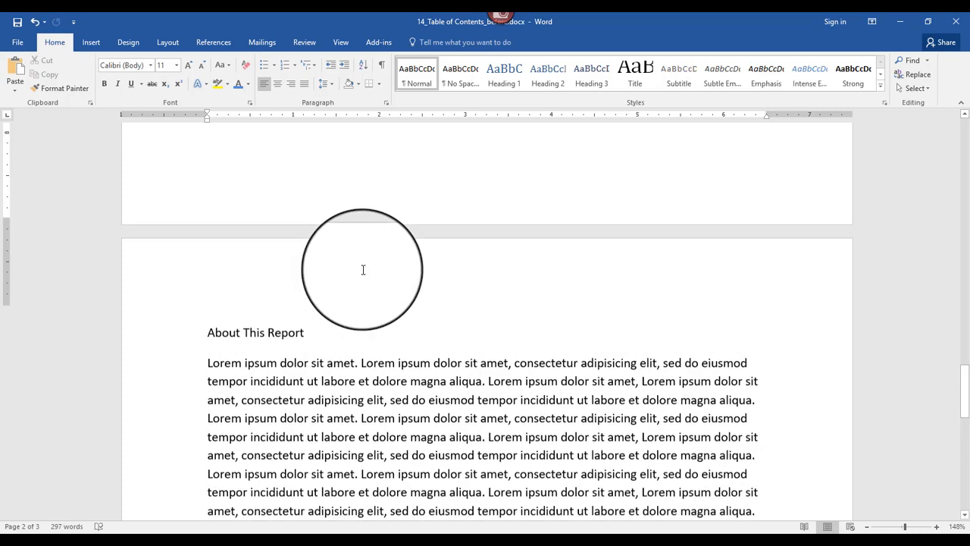
{"action": "scroll", "coordinate": [363, 270], "scroll_direction": "up", "scroll_amount": 8}
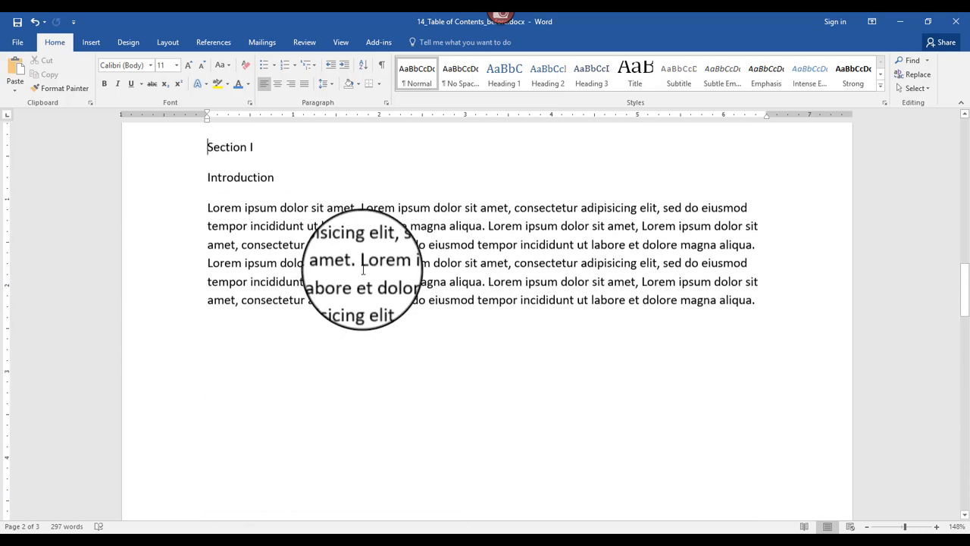
{"action": "scroll", "coordinate": [249, 273], "scroll_direction": "down", "scroll_amount": 3}
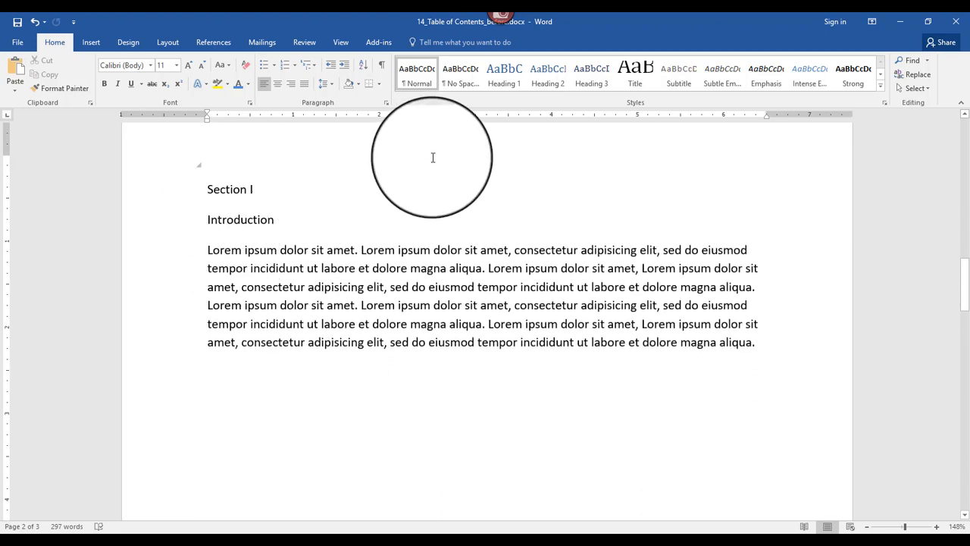
{"action": "left_click", "coordinate": [504, 73]}
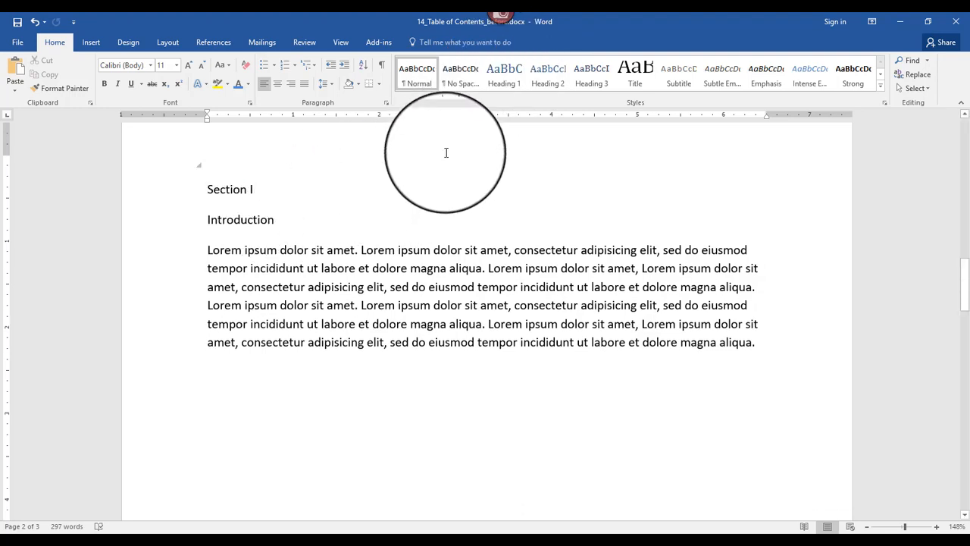
{"action": "left_click", "coordinate": [508, 83]}
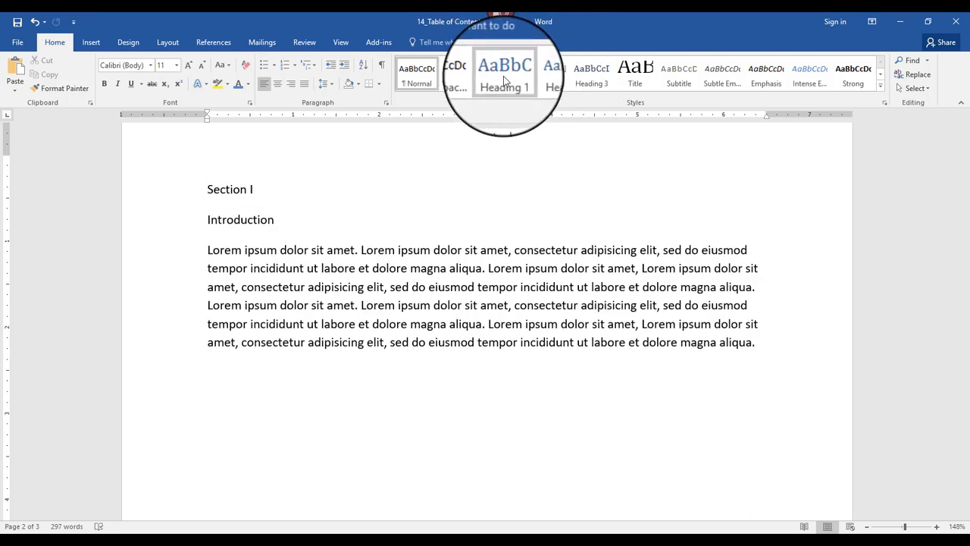
{"action": "left_click", "coordinate": [504, 77]}
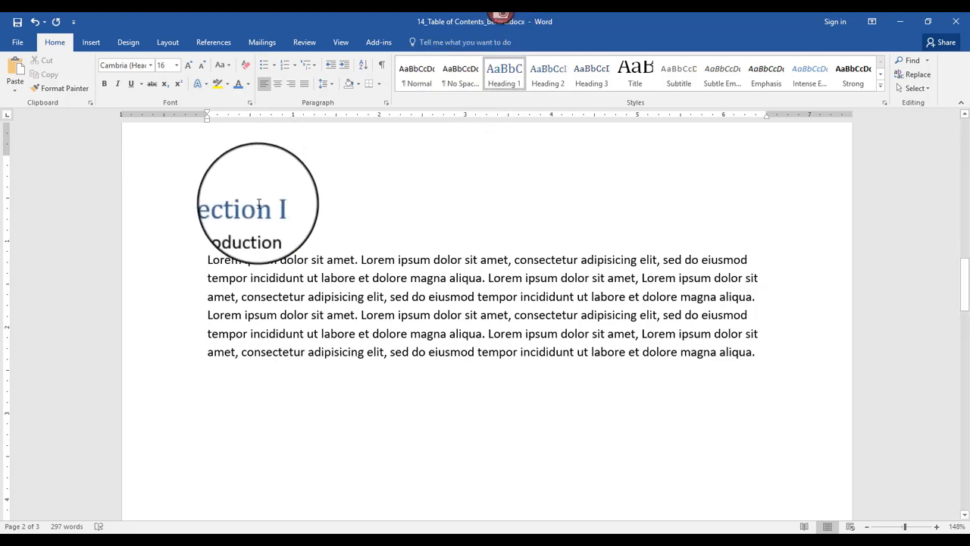
Step: Apply the Heading 2 style to the "Introduction" line beneath Section I
{"action": "left_click", "coordinate": [209, 216]}
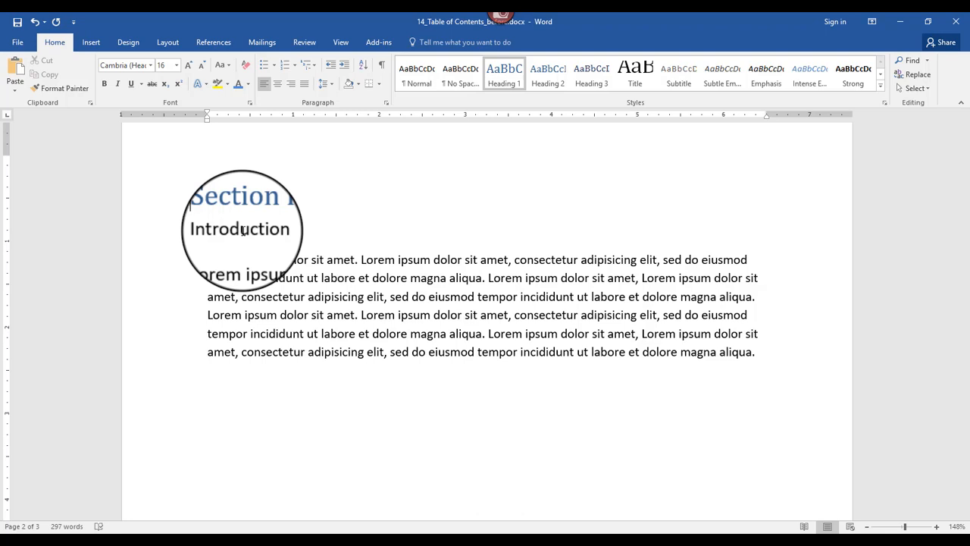
{"action": "double_click", "coordinate": [242, 231]}
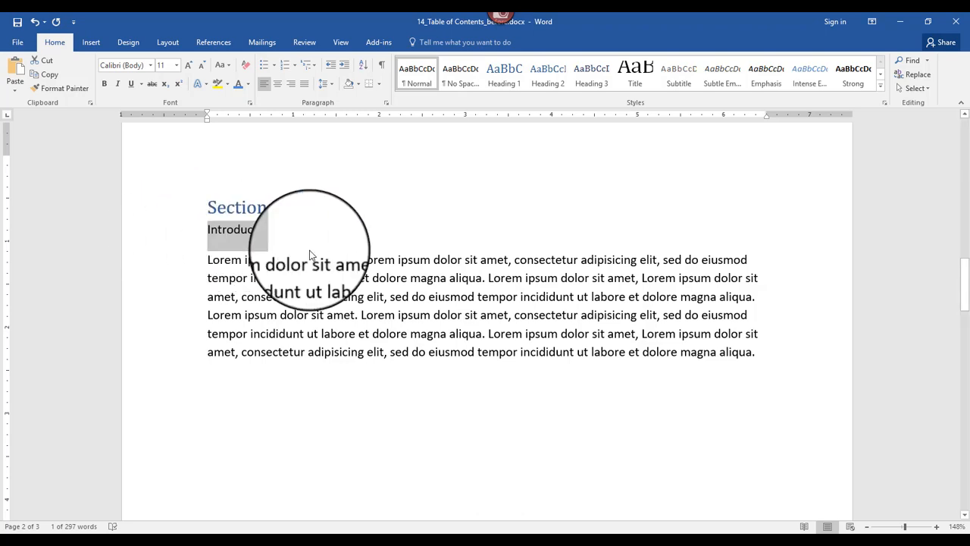
{"action": "left_click", "coordinate": [208, 260]}
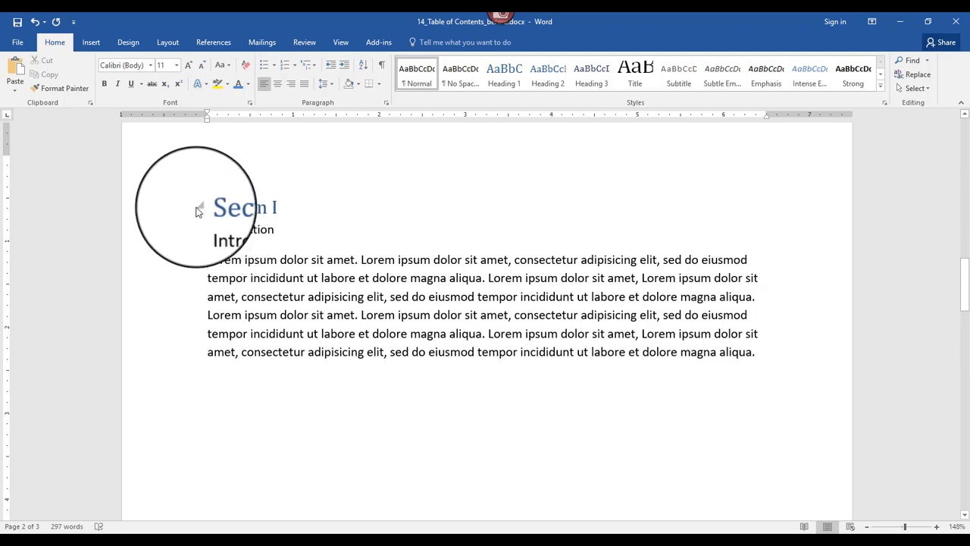
{"action": "left_click", "coordinate": [130, 211]}
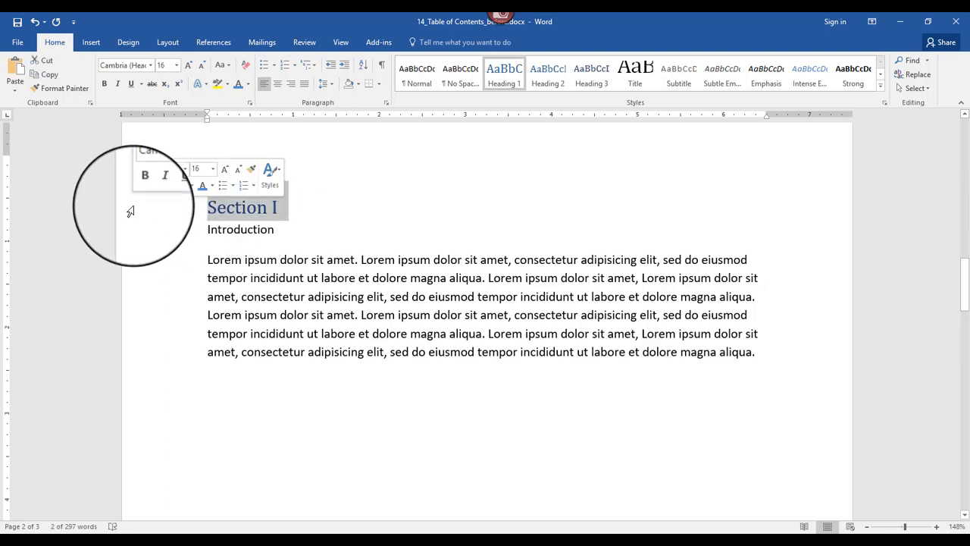
{"action": "double_click", "coordinate": [221, 229]}
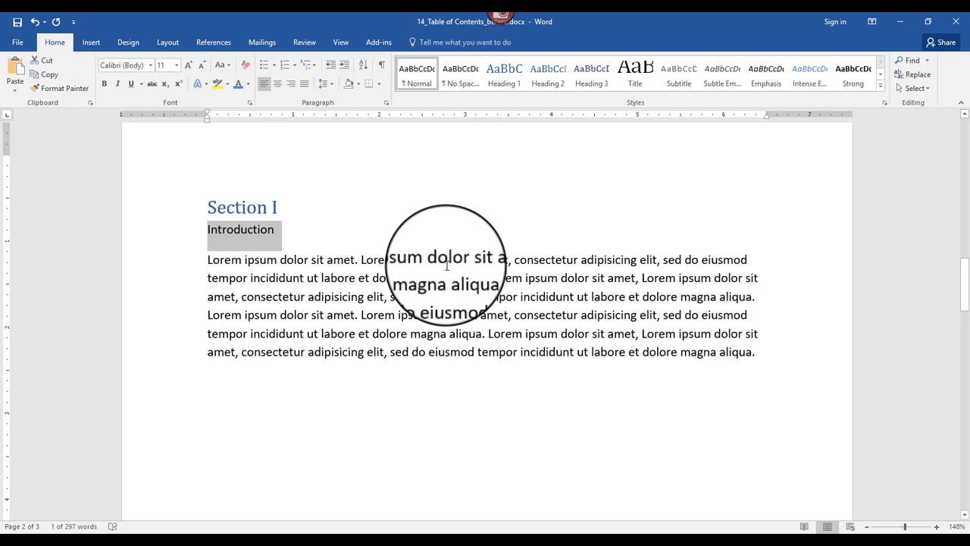
{"action": "left_click", "coordinate": [549, 81]}
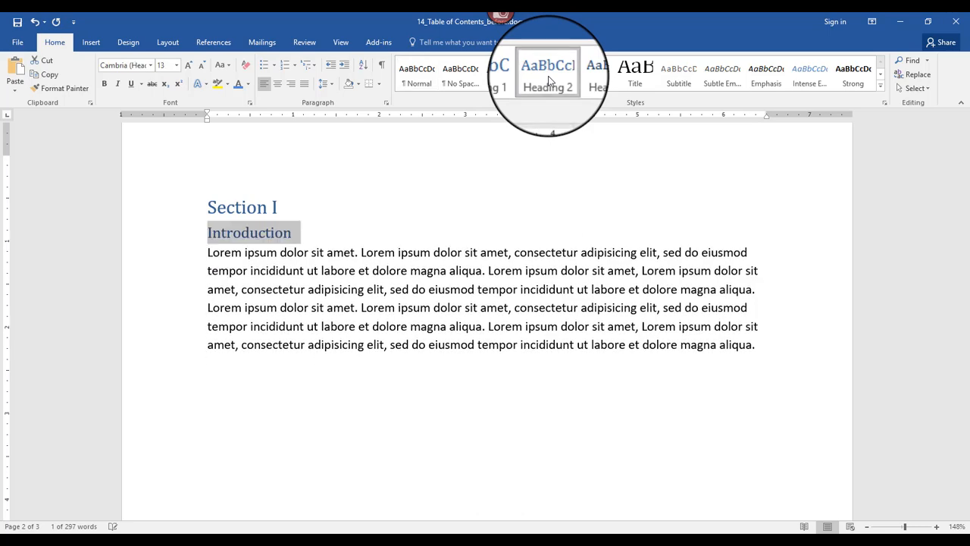
Step: Apply the Heading 1 style to the "About This Report" line on the third page
{"action": "scroll", "coordinate": [314, 227], "scroll_direction": "down", "scroll_amount": 10}
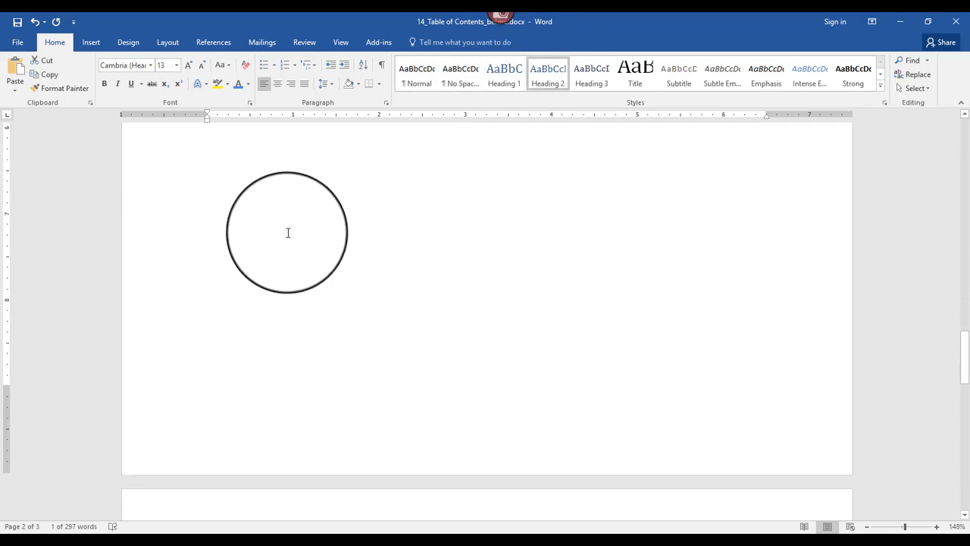
{"action": "scroll", "coordinate": [287, 233], "scroll_direction": "down", "scroll_amount": 5}
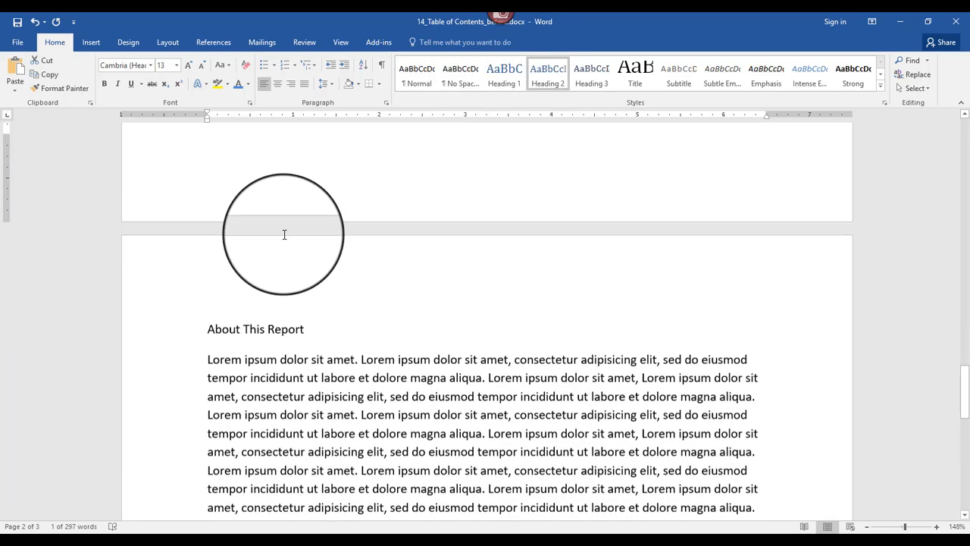
{"action": "left_click", "coordinate": [135, 331]}
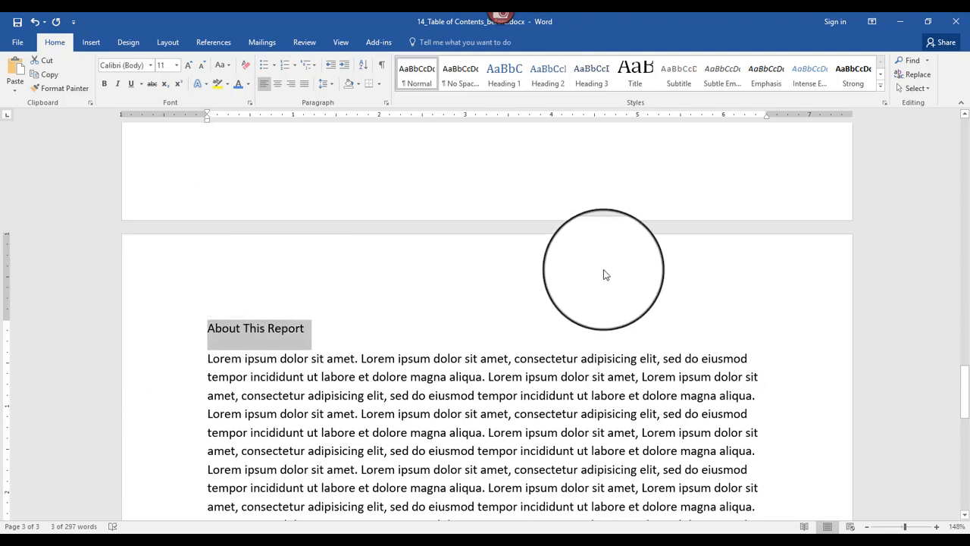
{"action": "left_click", "coordinate": [505, 76]}
{"action": "left_click", "coordinate": [507, 77]}
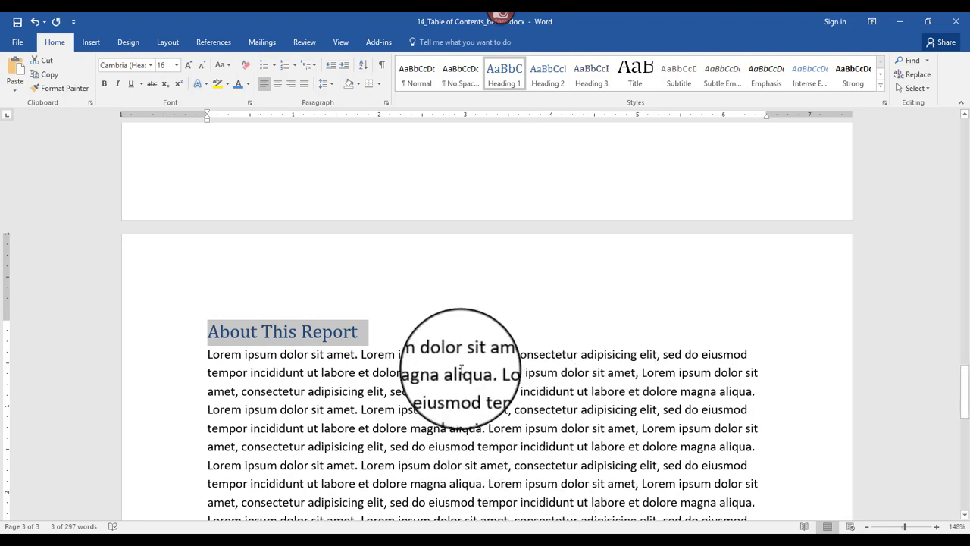
Step: Insert a page break directly before the "Section I" heading to make a blank page after the title page
{"action": "scroll", "coordinate": [460, 369], "scroll_direction": "up", "scroll_amount": 4}
{"action": "scroll", "coordinate": [460, 368], "scroll_direction": "up", "scroll_amount": 5}
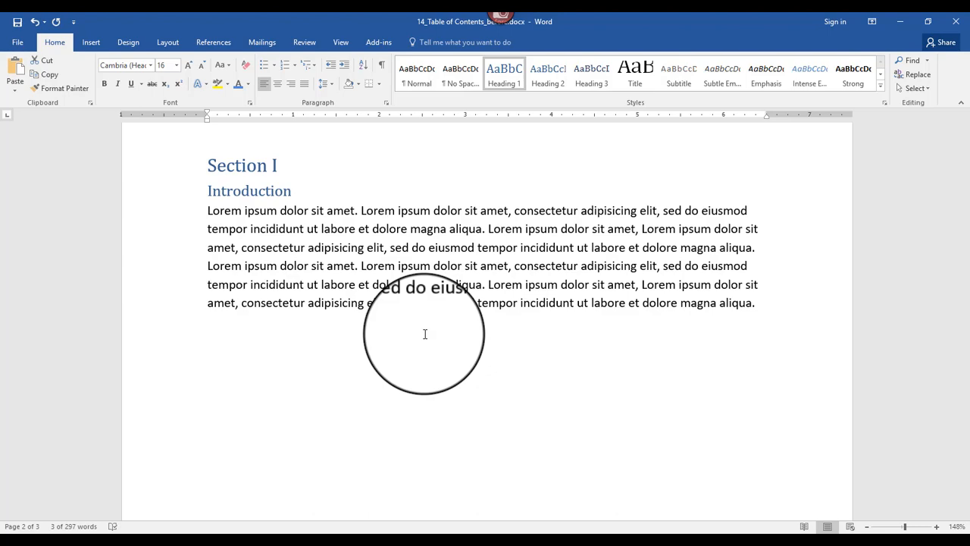
{"action": "scroll", "coordinate": [297, 321], "scroll_direction": "up", "scroll_amount": 3}
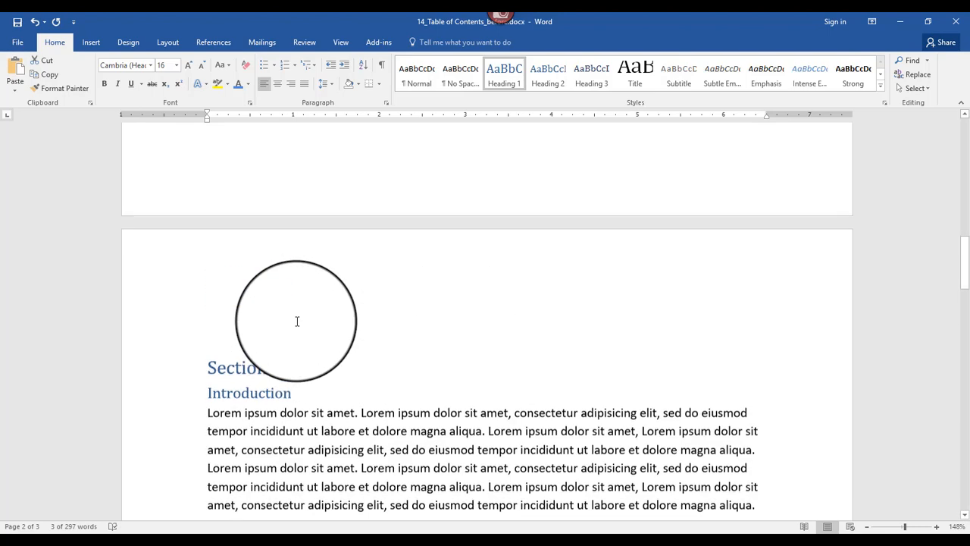
{"action": "scroll", "coordinate": [297, 321], "scroll_direction": "up", "scroll_amount": 6}
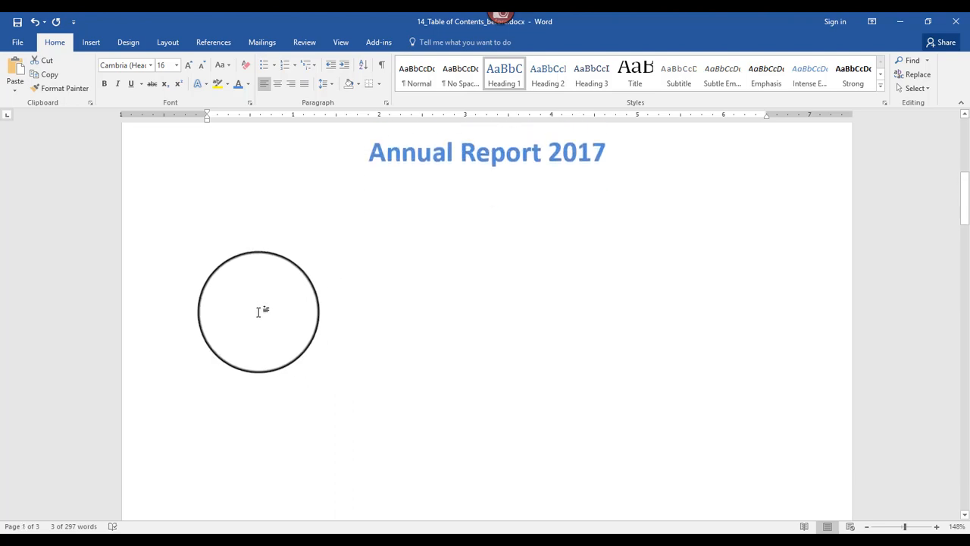
{"action": "scroll", "coordinate": [258, 311], "scroll_direction": "down", "scroll_amount": 6}
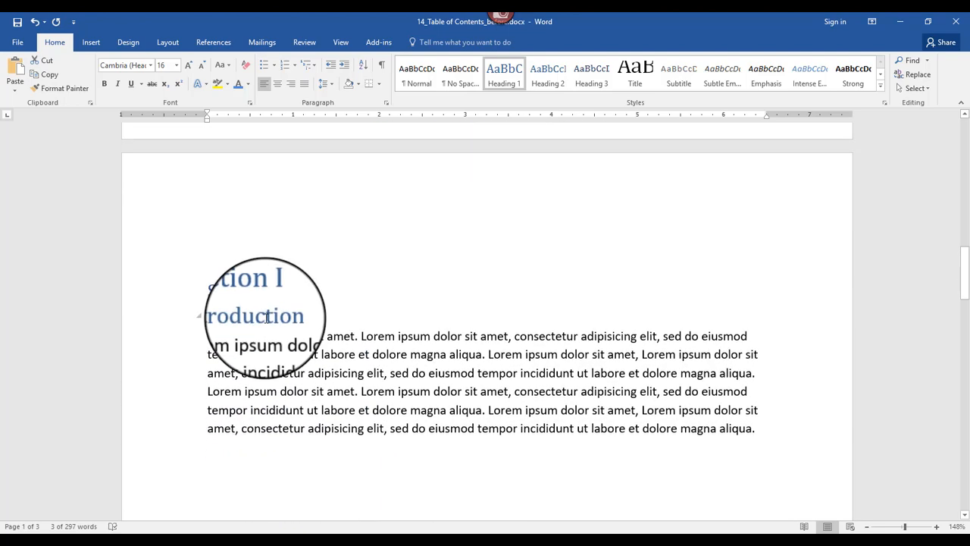
{"action": "left_click", "coordinate": [211, 291]}
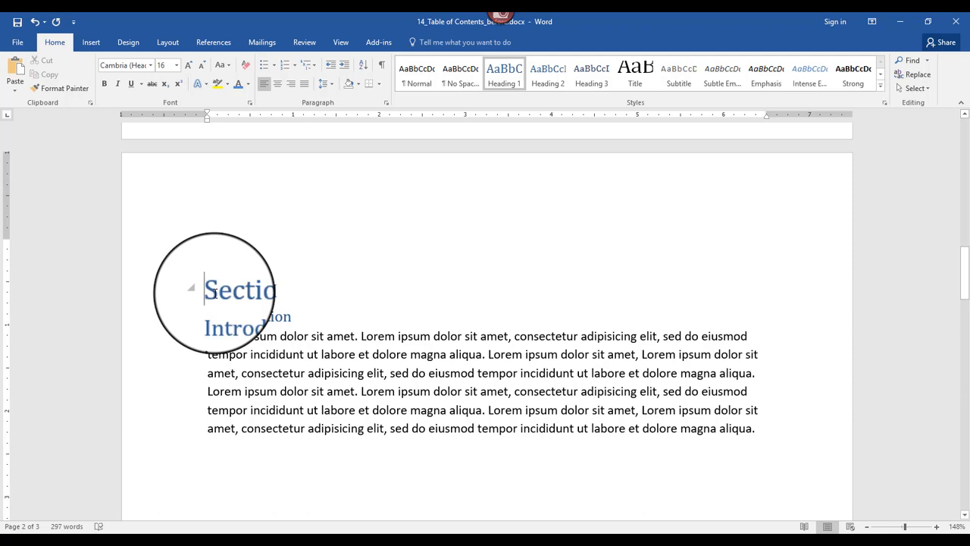
{"action": "key", "text": "ctrl+Return"}
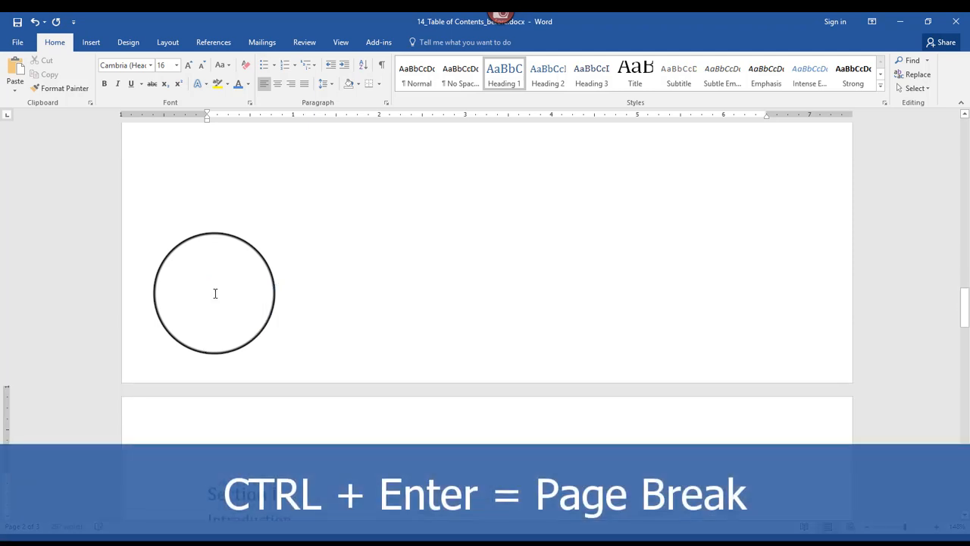
Step: Show the formatting marks to reveal the page break on the new blank page
{"action": "scroll", "coordinate": [322, 345], "scroll_direction": "up", "scroll_amount": 5}
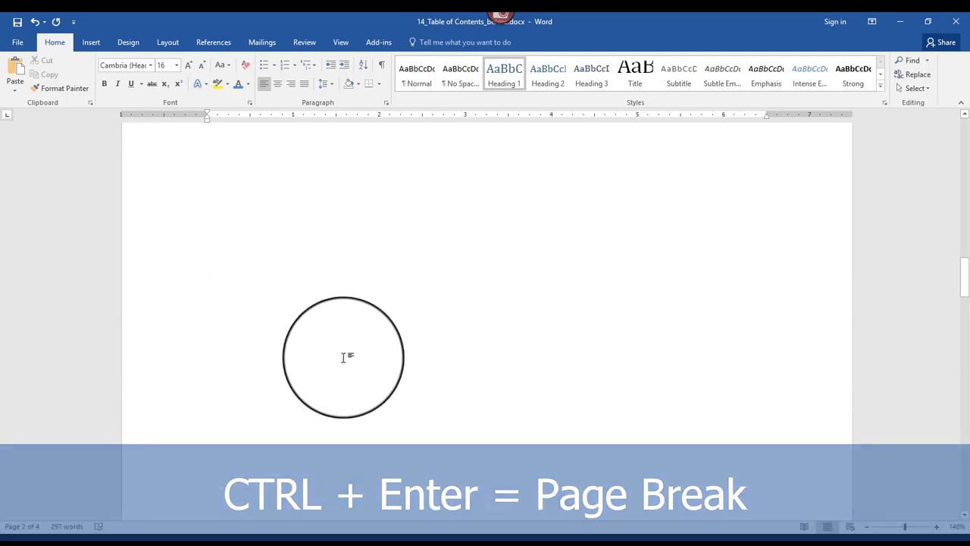
{"action": "scroll", "coordinate": [341, 358], "scroll_direction": "up", "scroll_amount": 5}
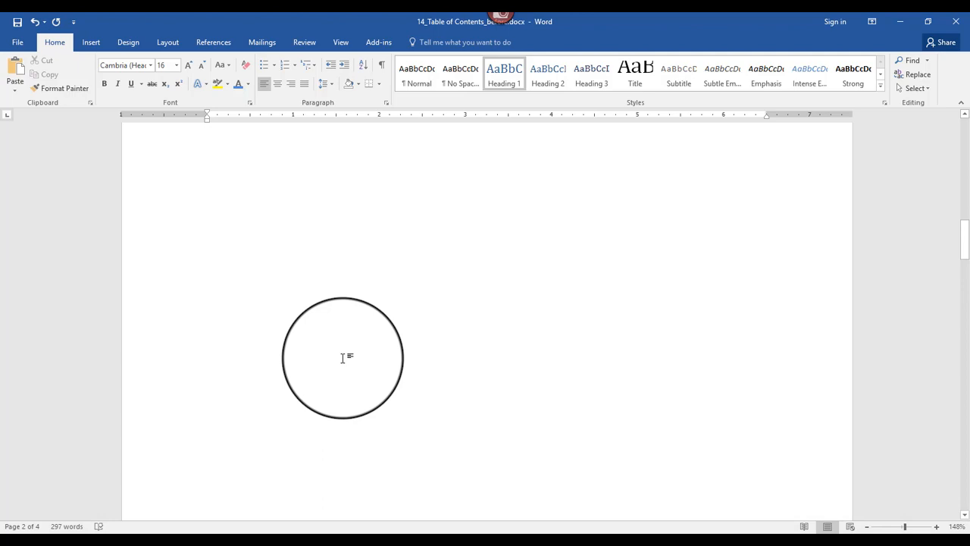
{"action": "left_click", "coordinate": [382, 68]}
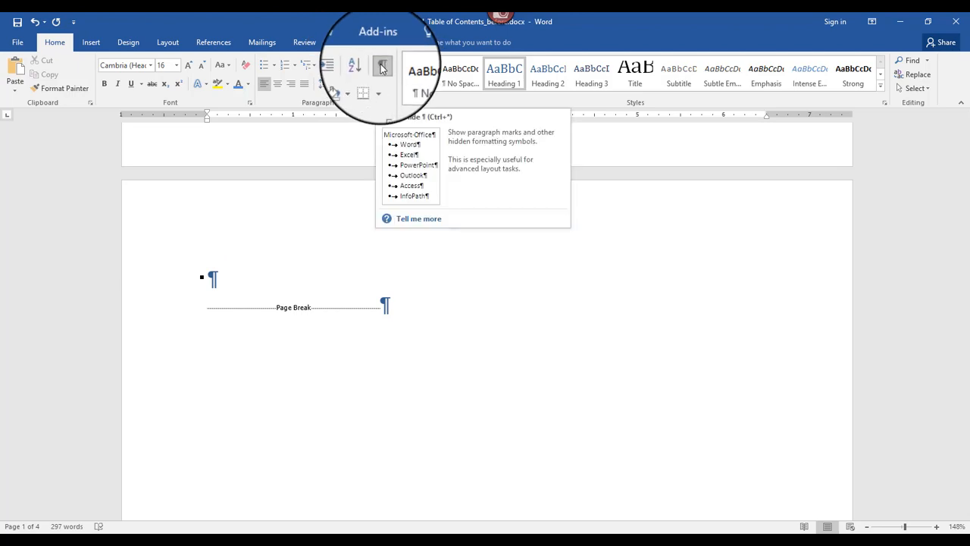
Step: Insert the Automatic Table 2 table of contents in the empty paragraph above the page break
{"action": "left_click", "coordinate": [92, 45]}
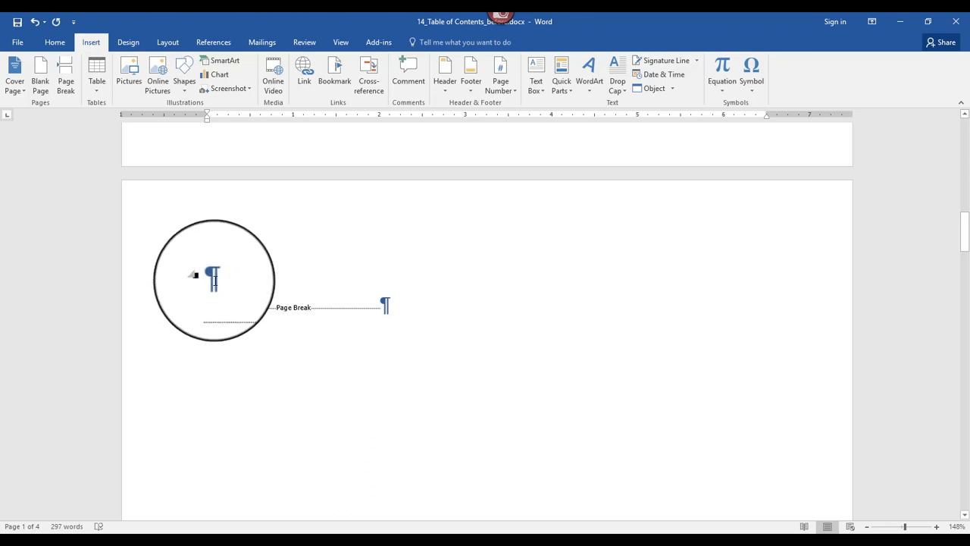
{"action": "left_click", "coordinate": [213, 280]}
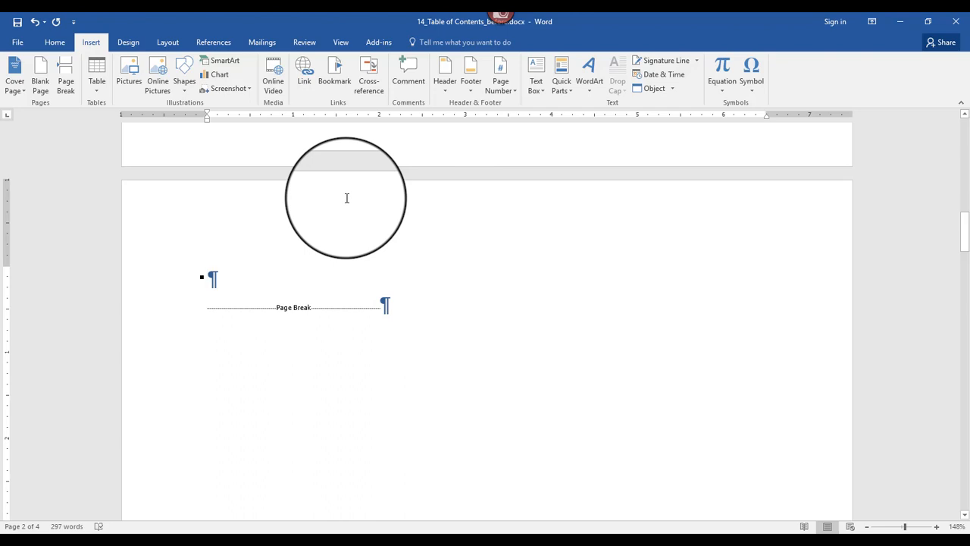
{"action": "left_click", "coordinate": [204, 41]}
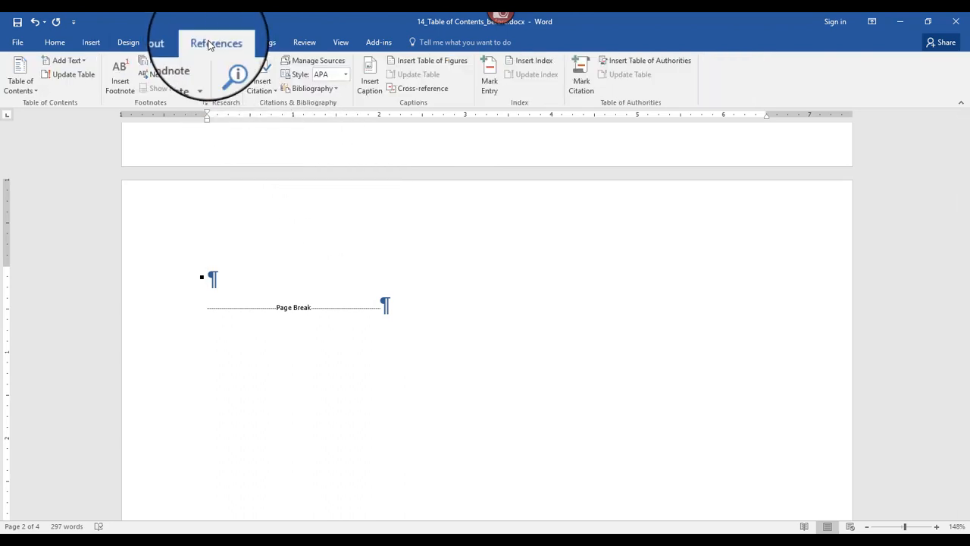
{"action": "left_click", "coordinate": [31, 92]}
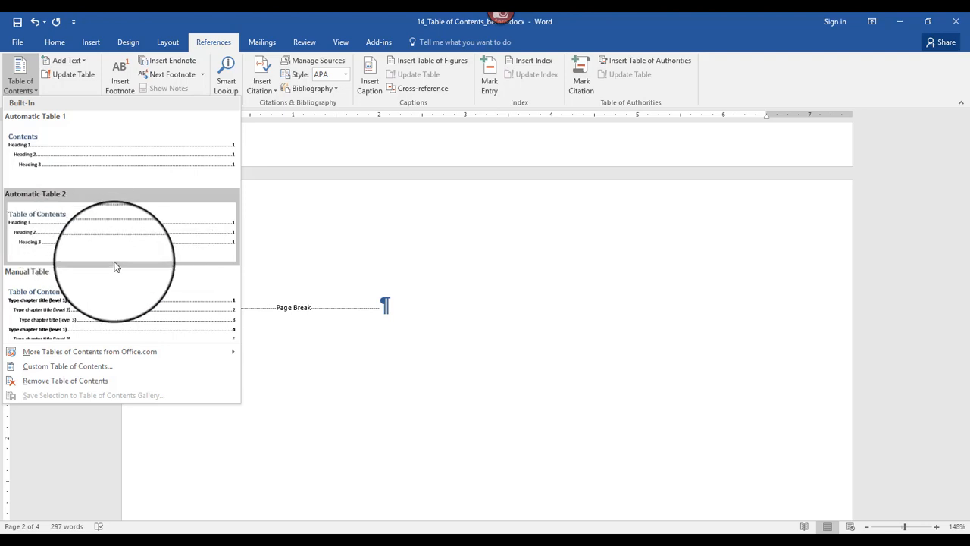
{"action": "left_click", "coordinate": [90, 234]}
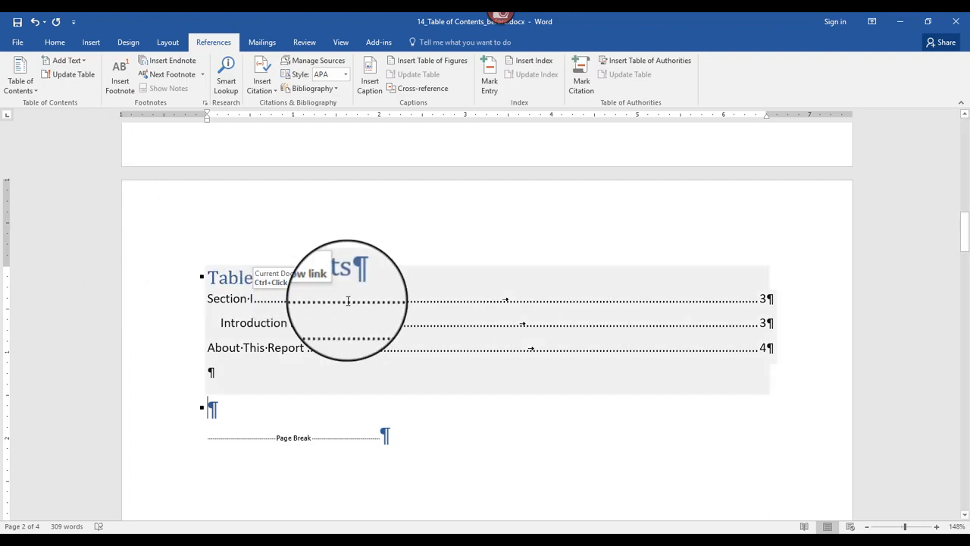
Step: Look over the available table of contents options, and follow the table's "Section I" entry to its heading
{"action": "left_click", "coordinate": [21, 83]}
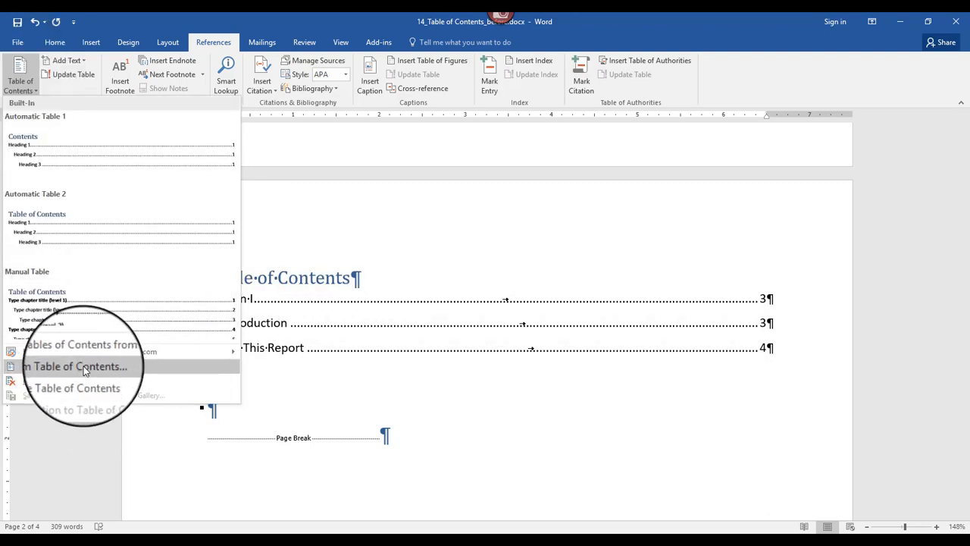
{"action": "left_click", "coordinate": [405, 266]}
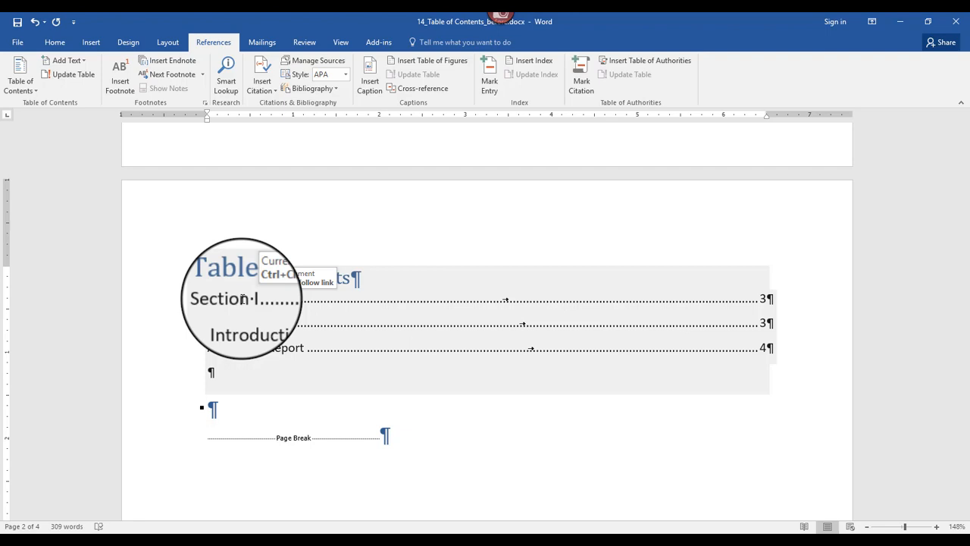
{"action": "left_click", "coordinate": [242, 300], "text": "ctrl"}
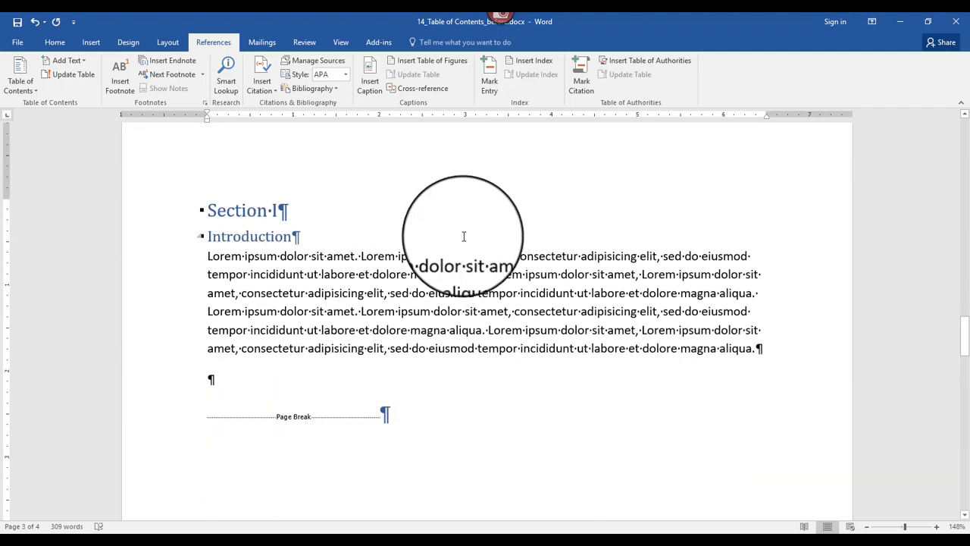
Step: Follow the table of contents' "About This Report" entry to its heading and look over the neighbouring section pages
{"action": "scroll", "coordinate": [396, 232], "scroll_direction": "up", "scroll_amount": 15}
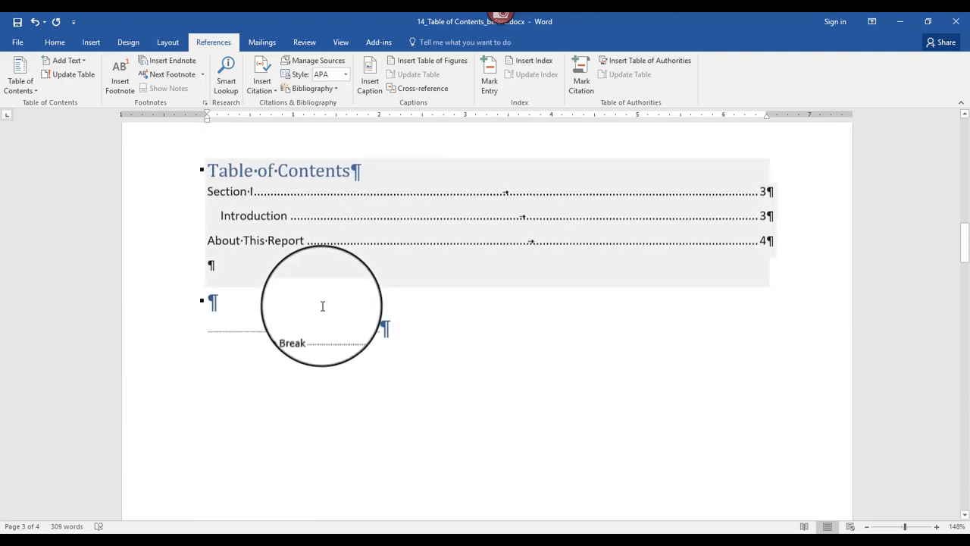
{"action": "scroll", "coordinate": [322, 306], "scroll_direction": "up", "scroll_amount": 2}
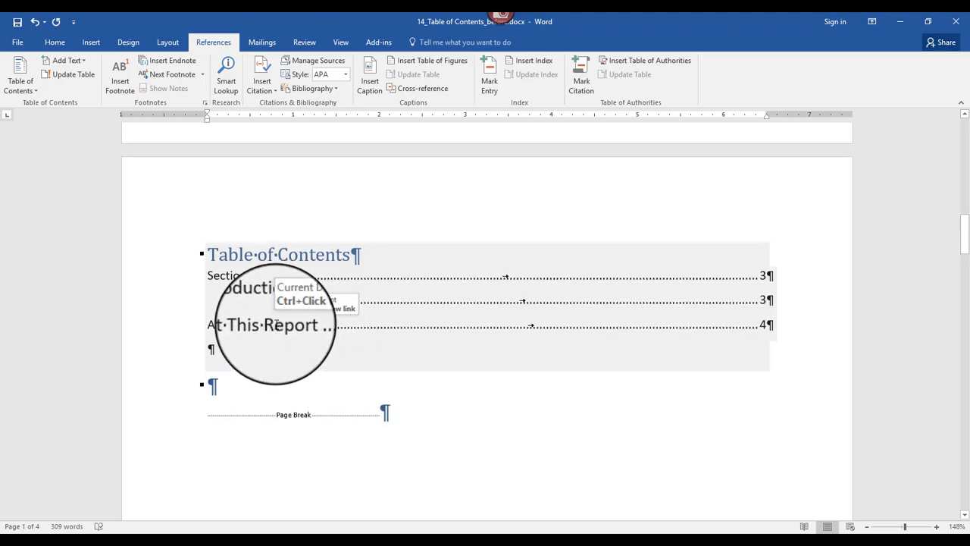
{"action": "left_click", "coordinate": [277, 324], "text": "ctrl"}
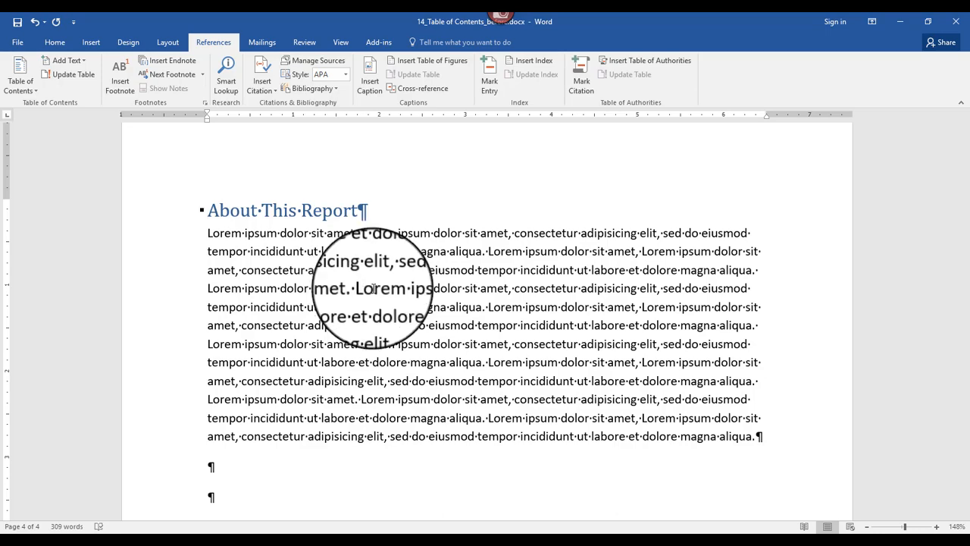
{"action": "scroll", "coordinate": [370, 286], "scroll_direction": "down", "scroll_amount": 5}
{"action": "scroll", "coordinate": [371, 287], "scroll_direction": "up", "scroll_amount": 15}
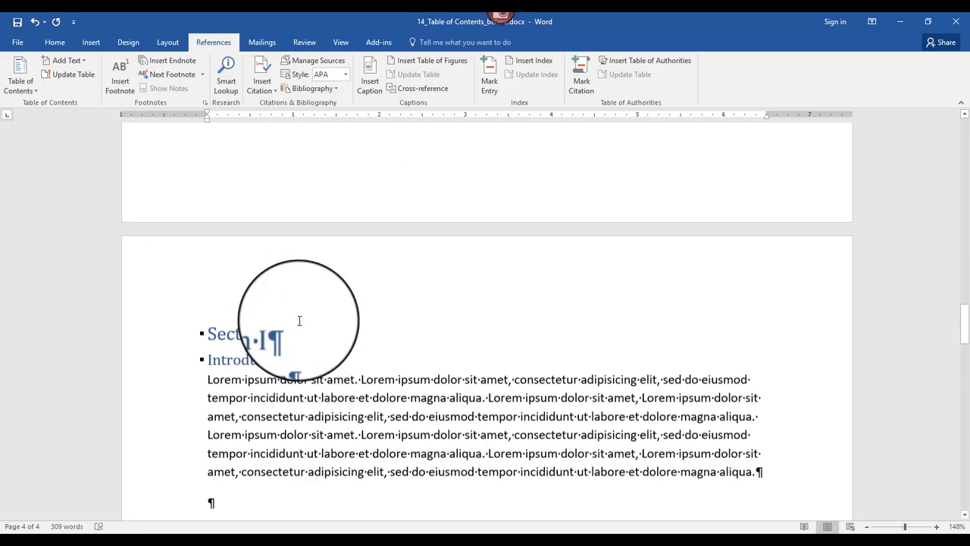
{"action": "scroll", "coordinate": [299, 320], "scroll_direction": "down", "scroll_amount": 2}
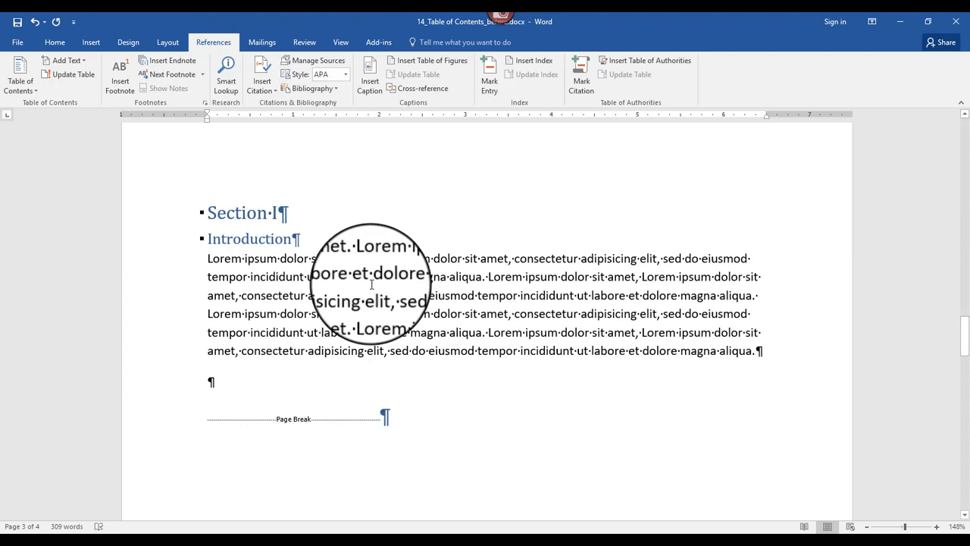
{"action": "scroll", "coordinate": [370, 284], "scroll_direction": "down", "scroll_amount": 5}
{"action": "scroll", "coordinate": [370, 284], "scroll_direction": "up", "scroll_amount": 5}
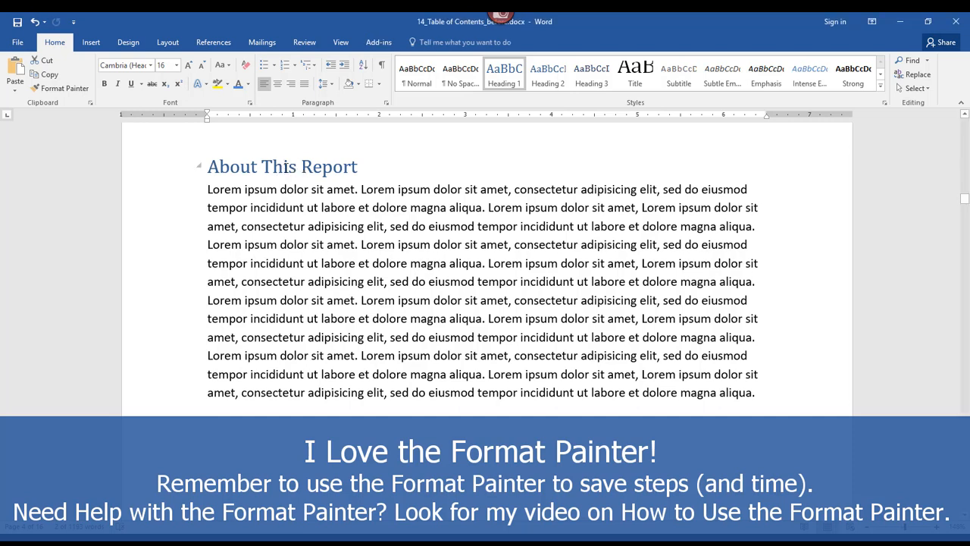
Step: Copy the "About This Report" heading formatting with the Format Painter onto the "Chapter 1" and "Chapter 2" titles
{"action": "left_click", "coordinate": [67, 91]}
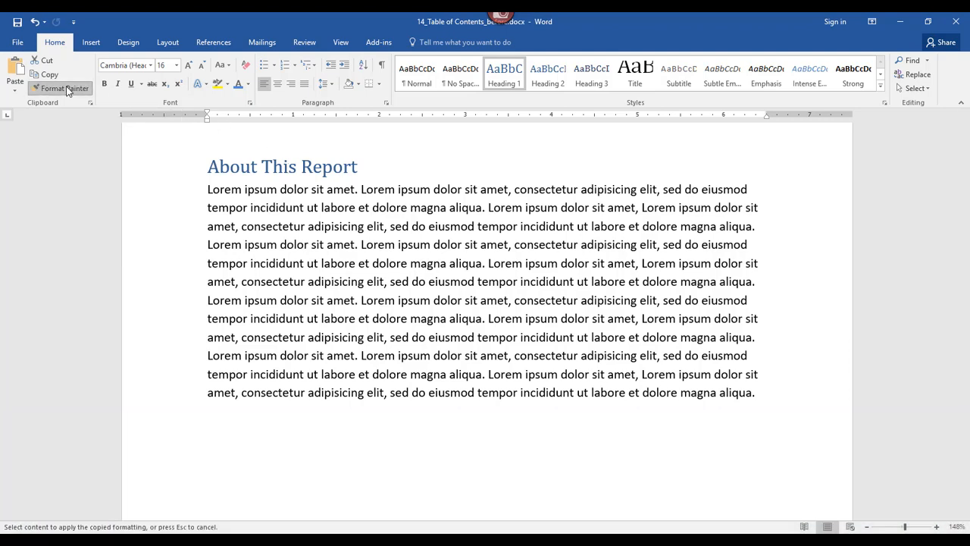
{"action": "scroll", "coordinate": [346, 243], "scroll_direction": "down", "scroll_amount": 12}
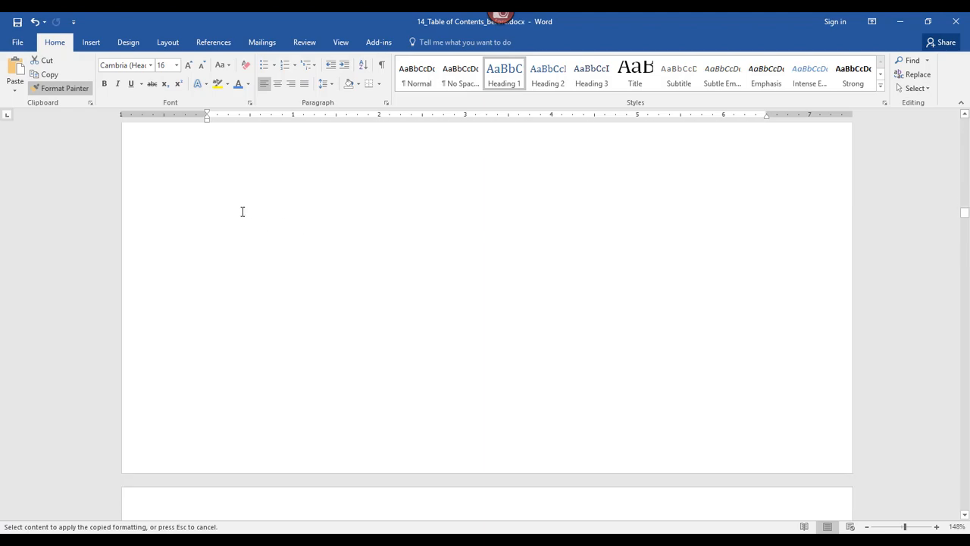
{"action": "scroll", "coordinate": [240, 210], "scroll_direction": "down", "scroll_amount": 3}
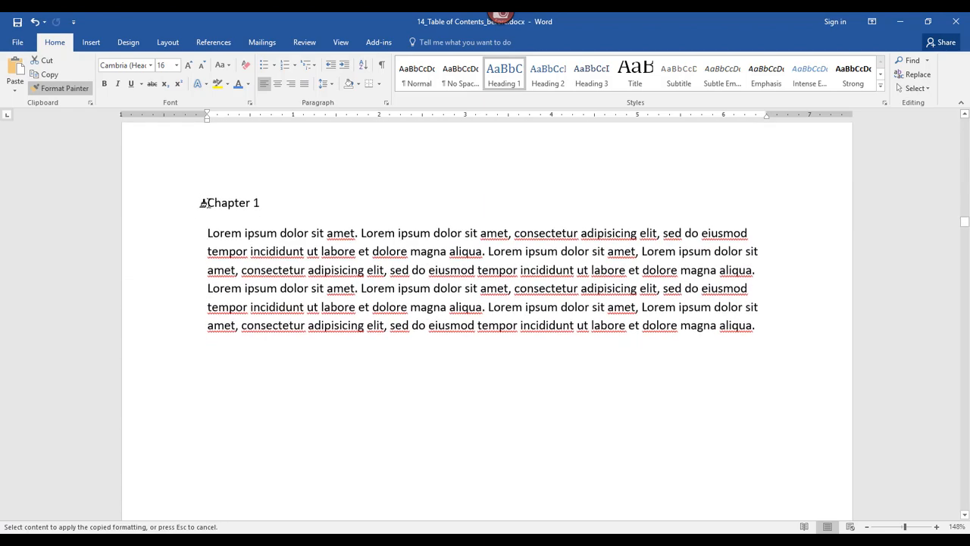
{"action": "left_click_drag", "start_coordinate": [252, 209], "coordinate": [331, 225]}
{"action": "scroll", "coordinate": [245, 225], "scroll_direction": "down", "scroll_amount": 12}
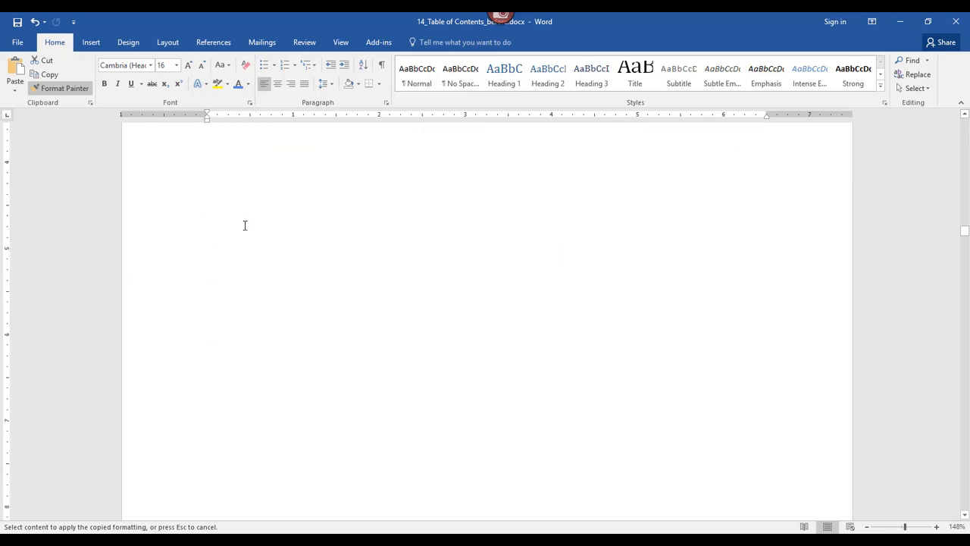
{"action": "scroll", "coordinate": [233, 216], "scroll_direction": "down", "scroll_amount": 3}
{"action": "mouse_move", "coordinate": [201, 200]}
{"action": "left_mouse_down"}
{"action": "mouse_move", "coordinate": [279, 195]}
{"action": "mouse_move", "coordinate": [298, 221]}
{"action": "left_mouse_up"}
Step: Apply the copied heading formatting to the "Chapter 3" title, check the "Chapter 4" title, and turn off the Format Painter
{"action": "scroll", "coordinate": [305, 234], "scroll_direction": "down", "scroll_amount": 12}
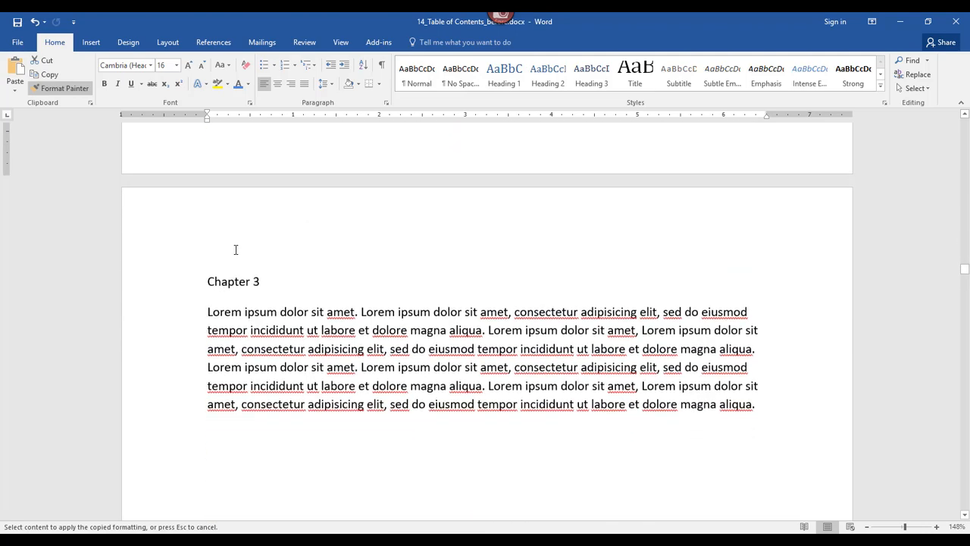
{"action": "left_click_drag", "start_coordinate": [202, 280], "coordinate": [343, 296]}
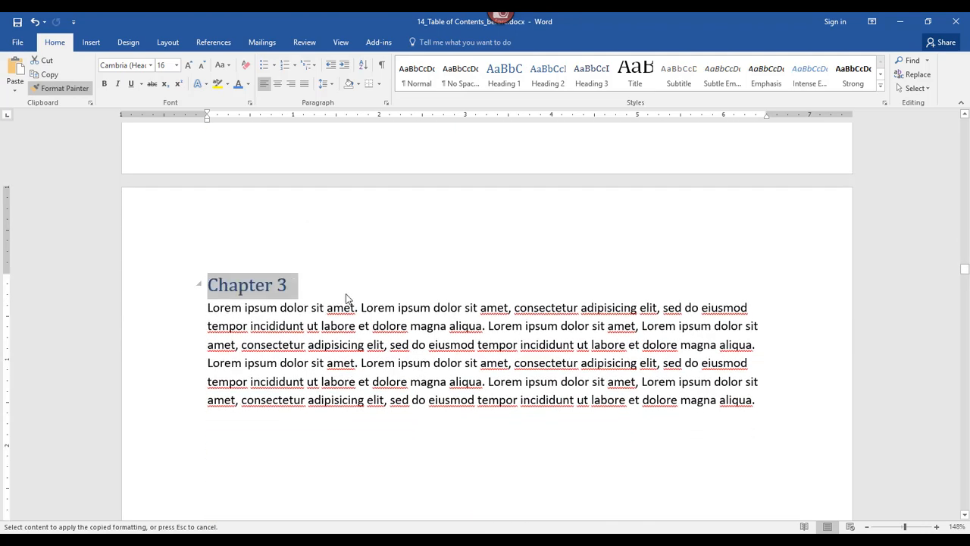
{"action": "scroll", "coordinate": [356, 243], "scroll_direction": "down", "scroll_amount": 8}
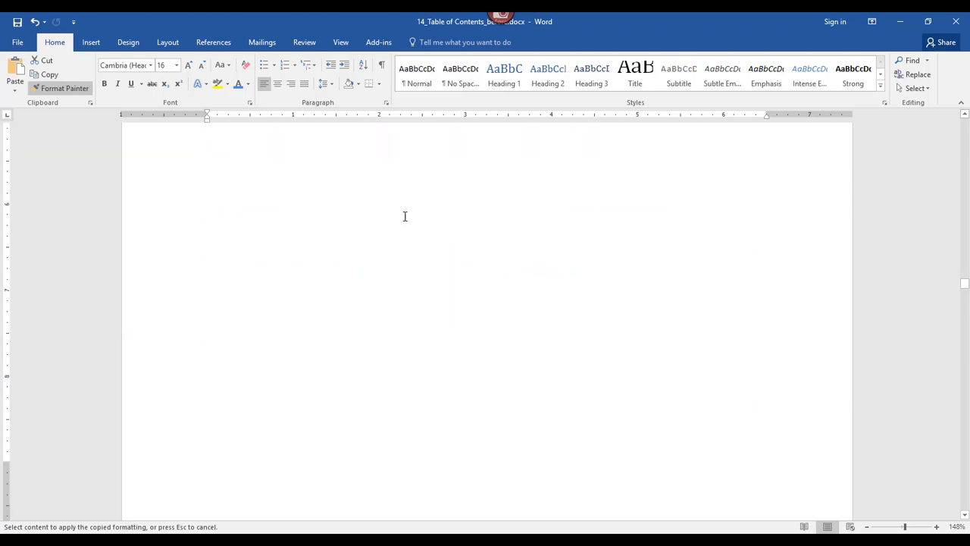
{"action": "scroll", "coordinate": [272, 216], "scroll_direction": "down", "scroll_amount": 5}
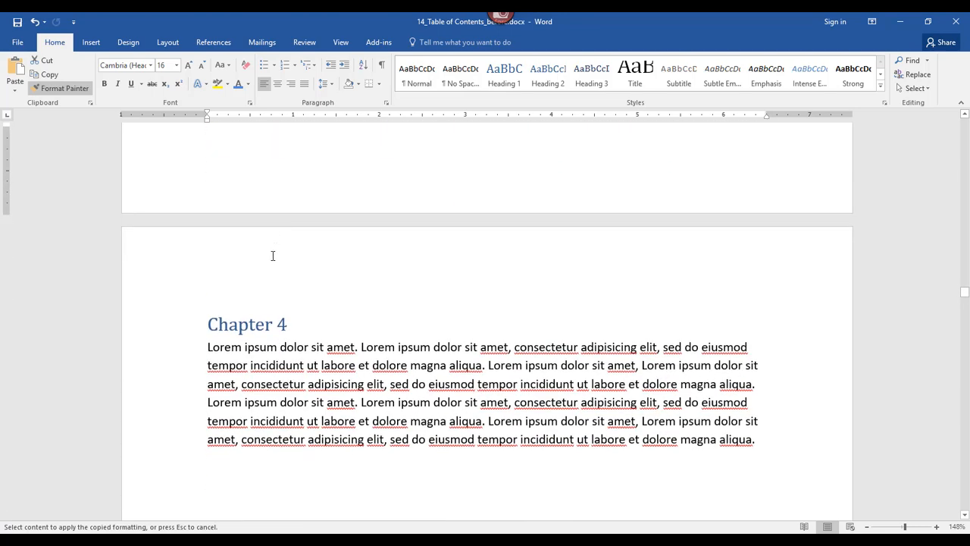
{"action": "scroll", "coordinate": [335, 309], "scroll_direction": "down", "scroll_amount": 3}
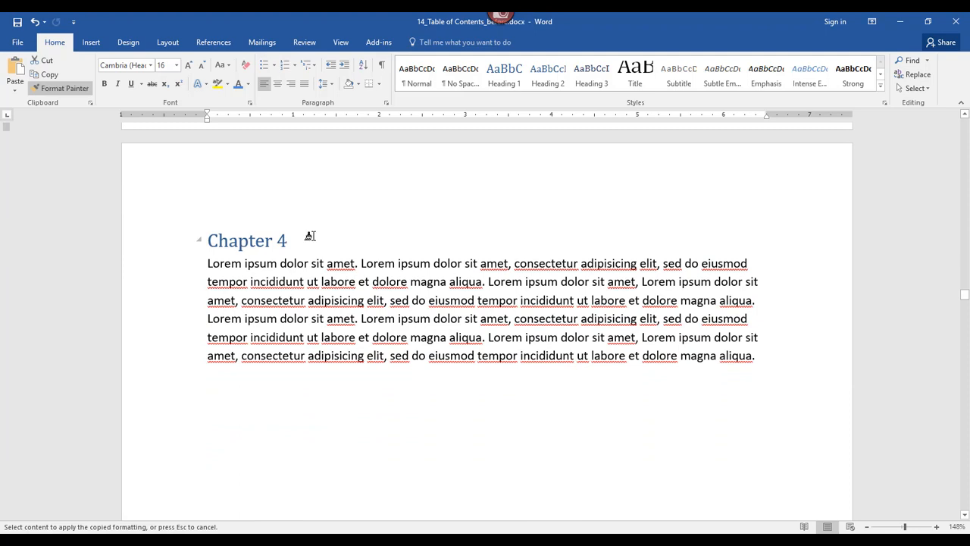
{"action": "left_click", "coordinate": [310, 236]}
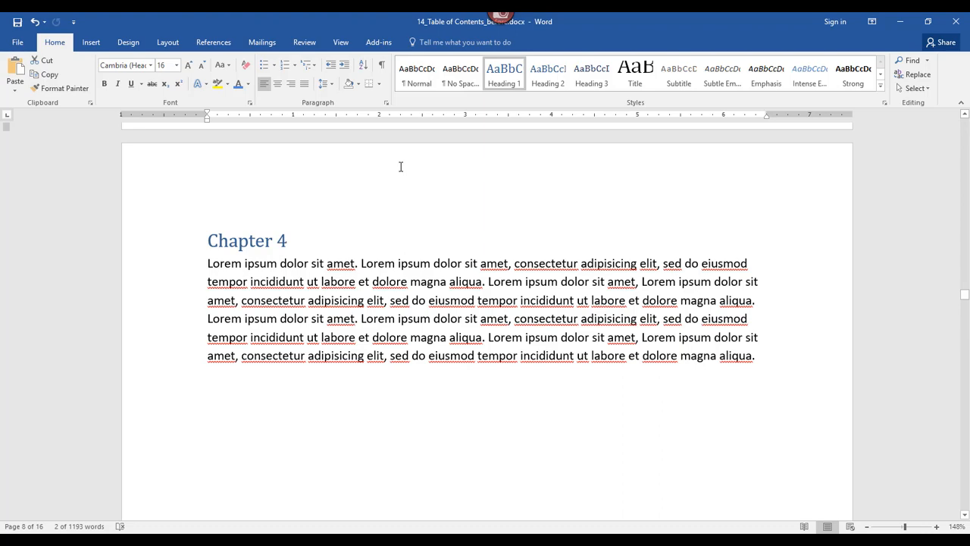
Step: Update the entire table of contents to include the newly styled chapter headings
{"action": "scroll", "coordinate": [401, 171], "scroll_direction": "up", "scroll_amount": 20}
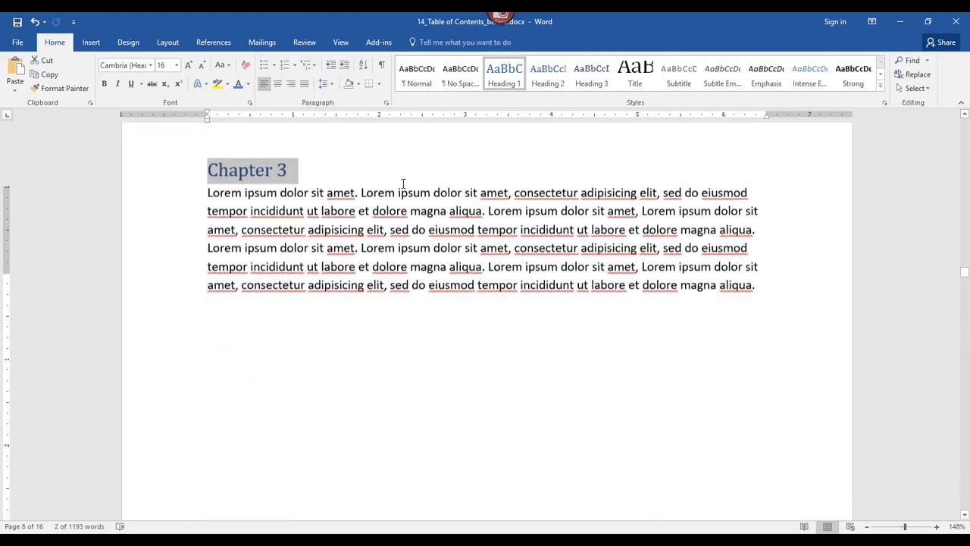
{"action": "scroll", "coordinate": [402, 184], "scroll_direction": "up", "scroll_amount": 20}
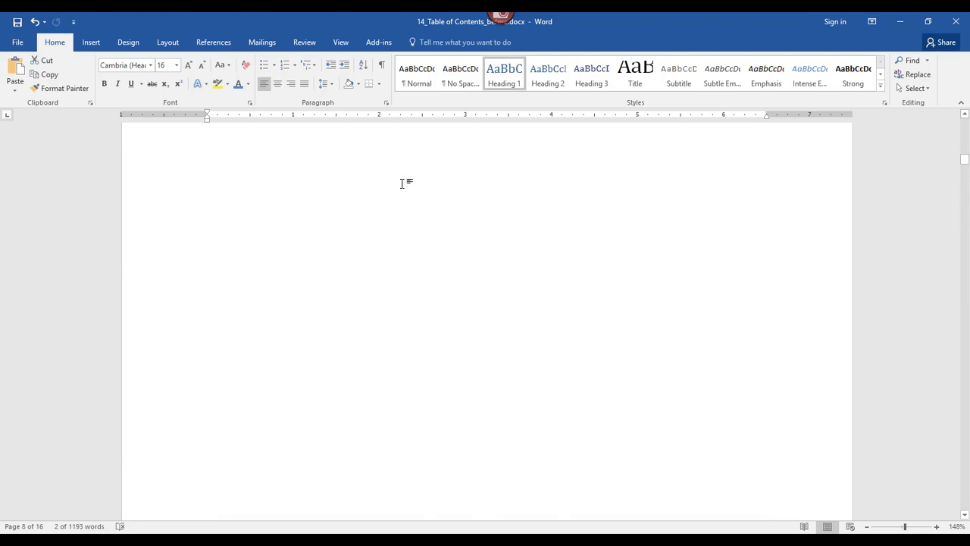
{"action": "scroll", "coordinate": [325, 199], "scroll_direction": "down", "scroll_amount": 4}
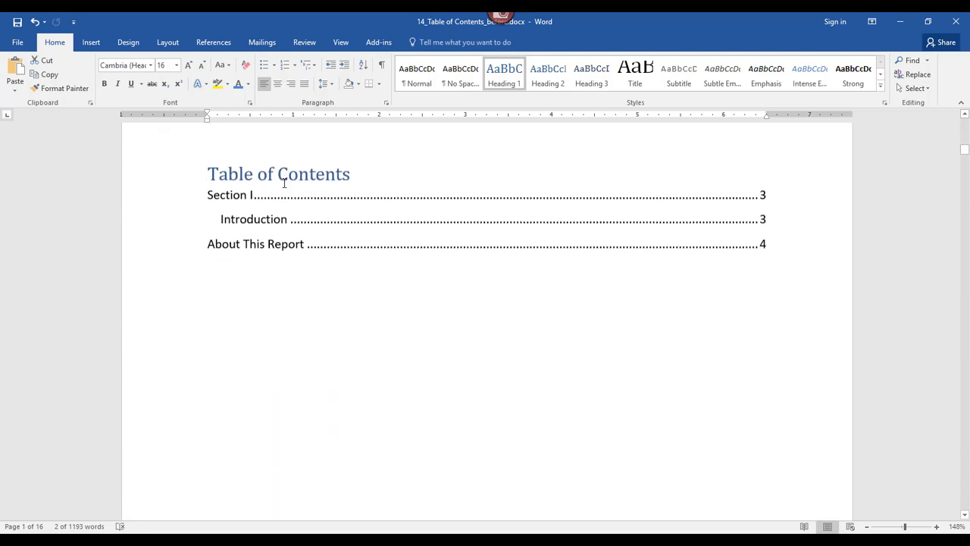
{"action": "left_click", "coordinate": [250, 176]}
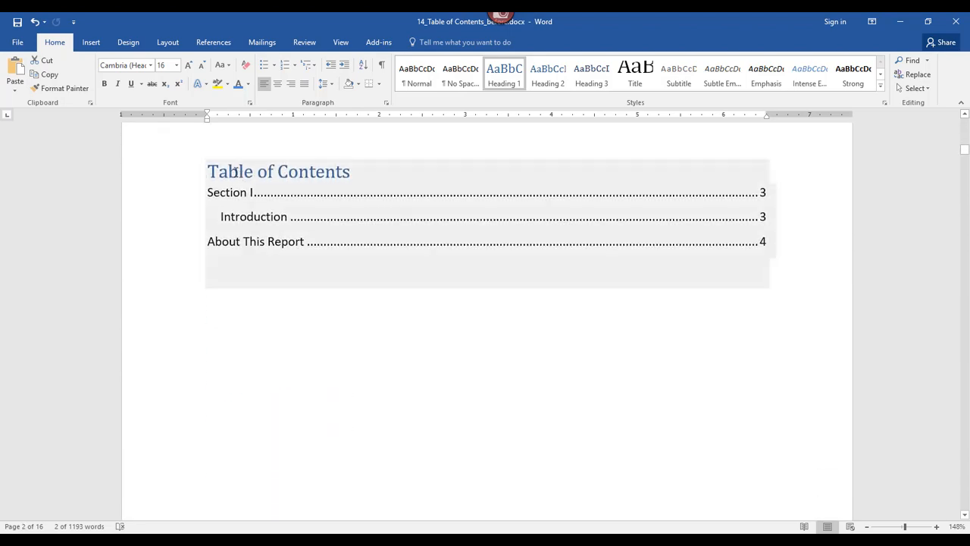
{"action": "left_click", "coordinate": [236, 171]}
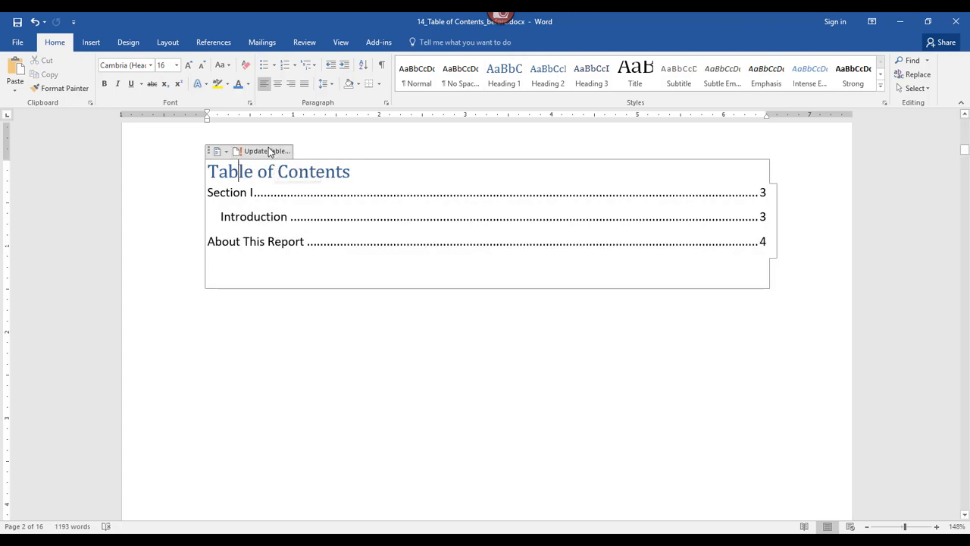
{"action": "left_click", "coordinate": [266, 151]}
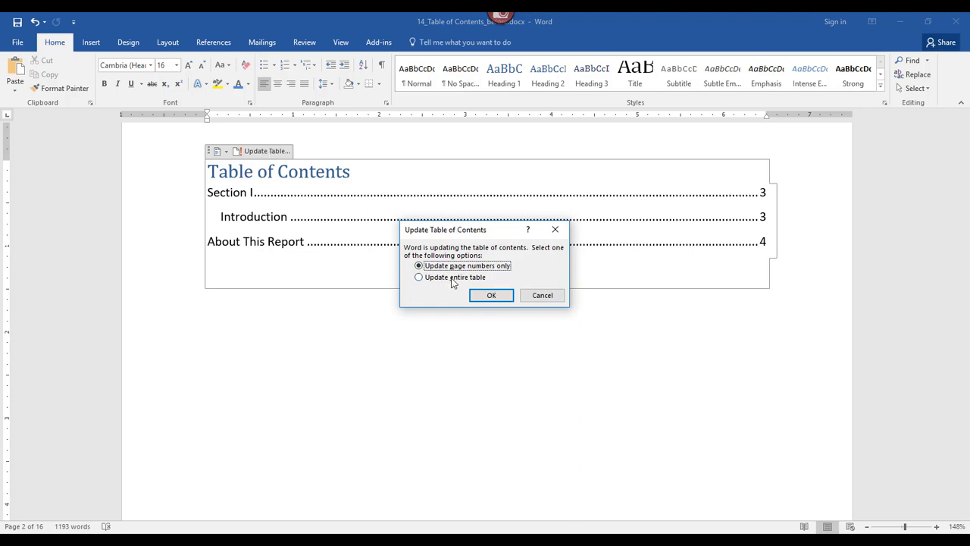
{"action": "left_click", "coordinate": [419, 277]}
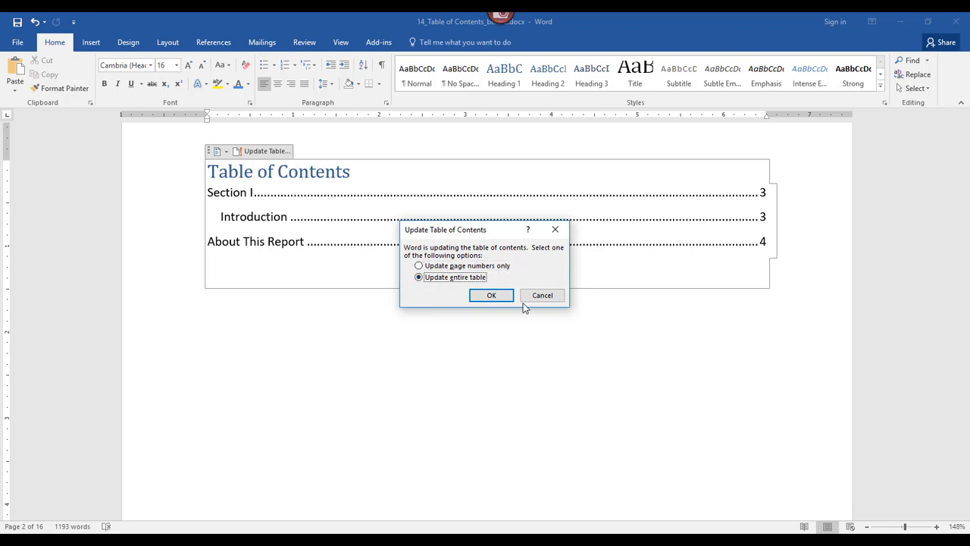
{"action": "left_click", "coordinate": [499, 296]}
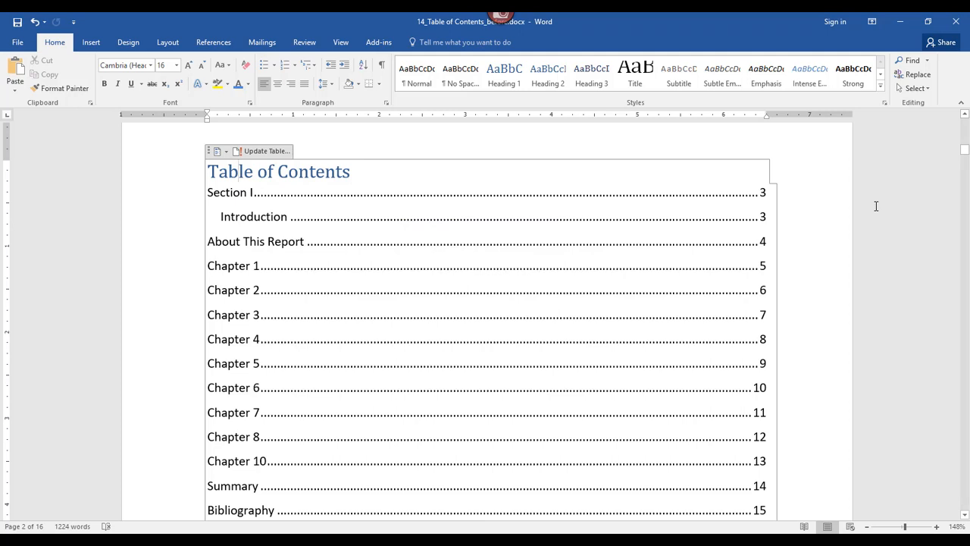
Step: Add empty paragraphs and a page break after the Chapter 1 body text to insert an extra page
{"action": "scroll", "coordinate": [883, 200], "scroll_direction": "down", "scroll_amount": 3}
{"action": "scroll", "coordinate": [883, 199], "scroll_direction": "up", "scroll_amount": 3}
{"action": "scroll", "coordinate": [530, 201], "scroll_direction": "down", "scroll_amount": 15}
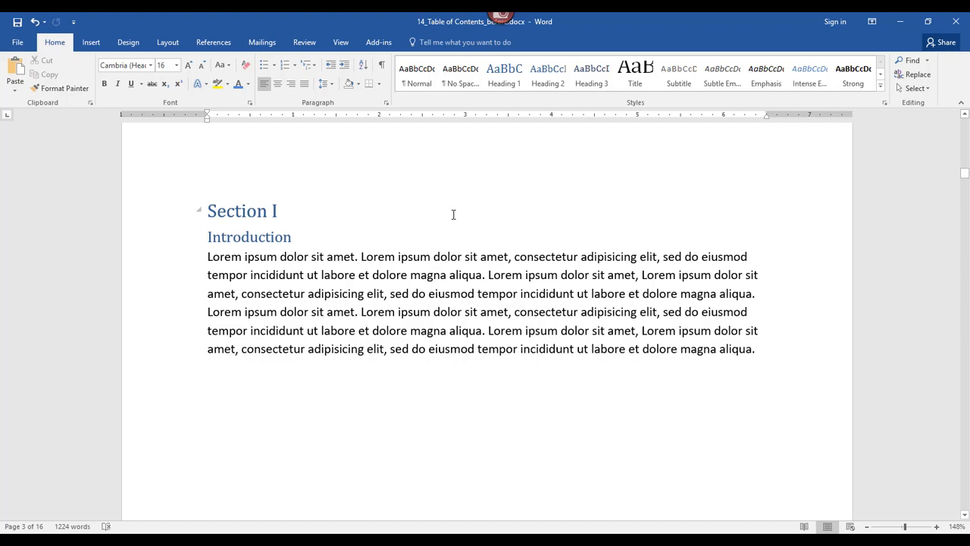
{"action": "scroll", "coordinate": [276, 273], "scroll_direction": "down", "scroll_amount": 10}
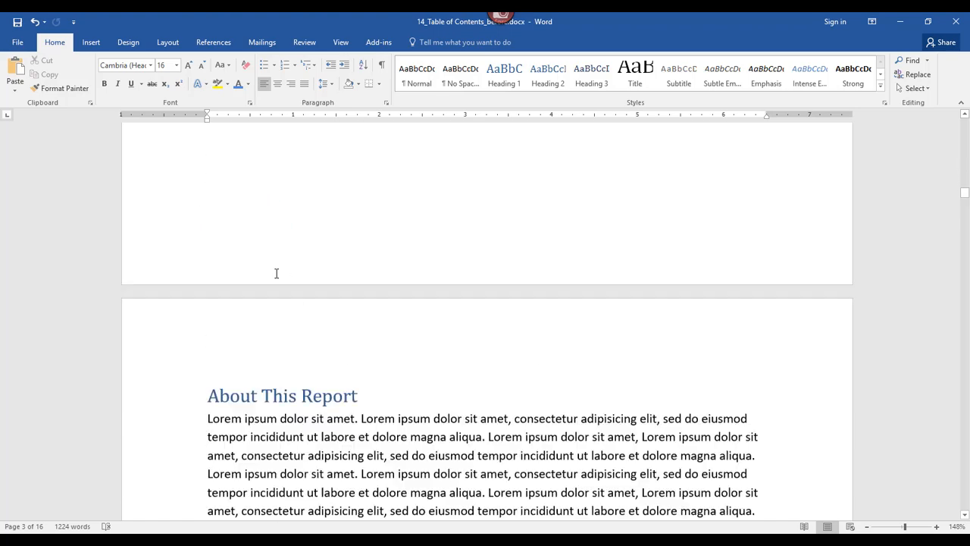
{"action": "scroll", "coordinate": [276, 273], "scroll_direction": "down", "scroll_amount": 10}
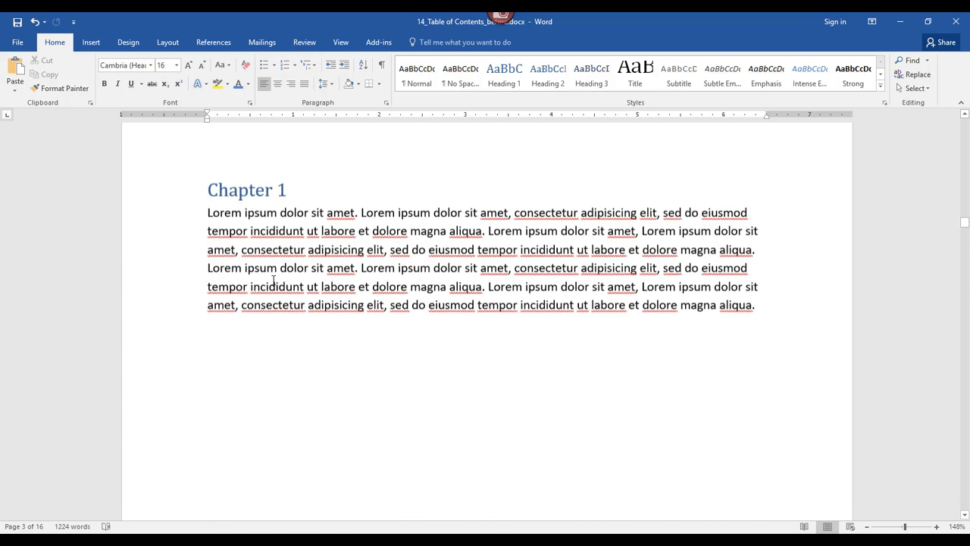
{"action": "scroll", "coordinate": [274, 281], "scroll_direction": "down", "scroll_amount": 1}
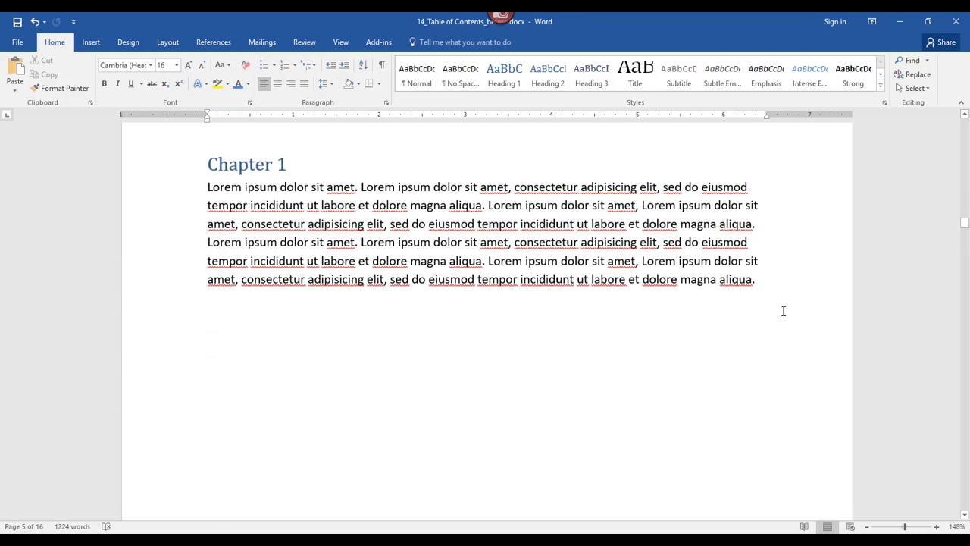
{"action": "left_click", "coordinate": [764, 277]}
{"action": "key", "text": "Return"}
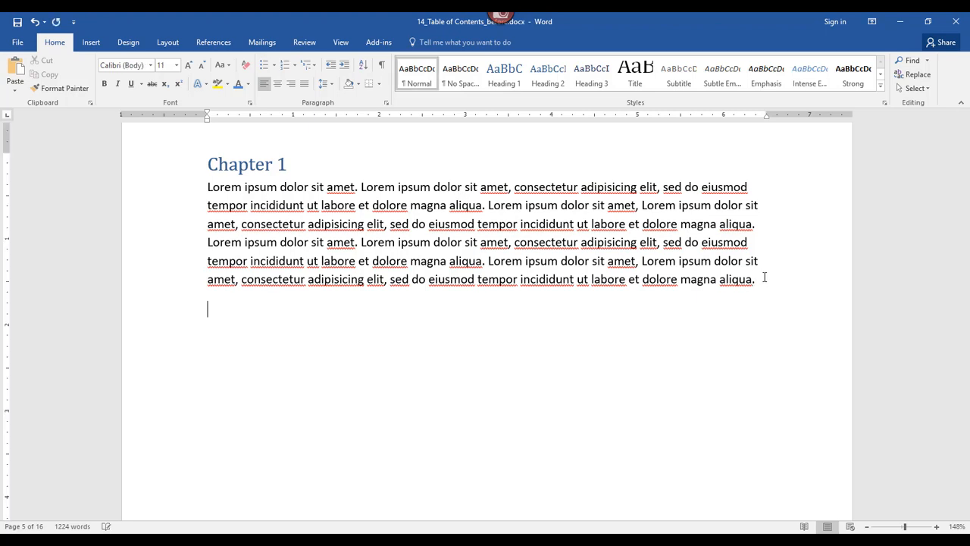
{"action": "key", "text": "Return"}
{"action": "key", "text": "ctrl+Return"}
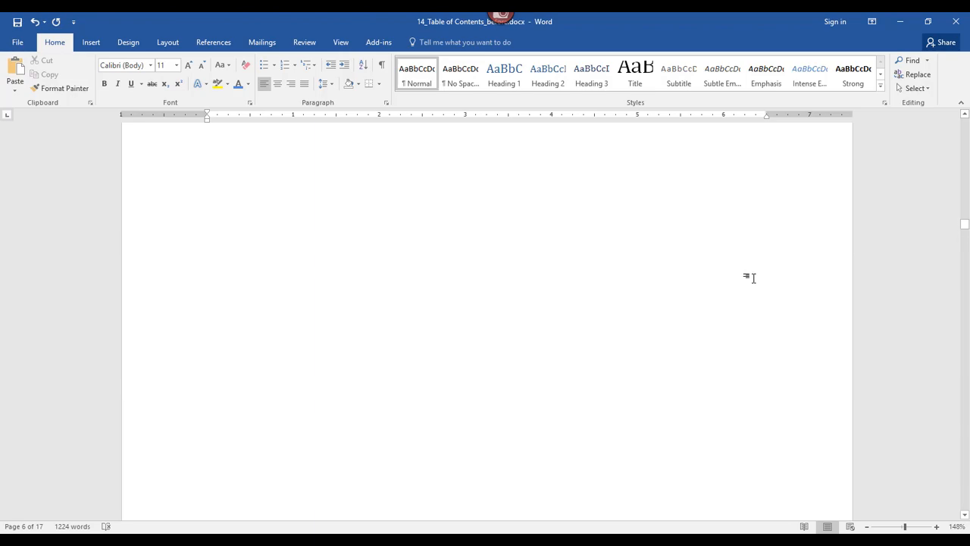
Step: Update only the page numbers of the table of contents to account for the extra page after Chapter 1
{"action": "scroll", "coordinate": [357, 136], "scroll_direction": "down", "scroll_amount": 4}
{"action": "scroll", "coordinate": [270, 166], "scroll_direction": "up", "scroll_amount": 15}
{"action": "scroll", "coordinate": [231, 213], "scroll_direction": "down", "scroll_amount": 10}
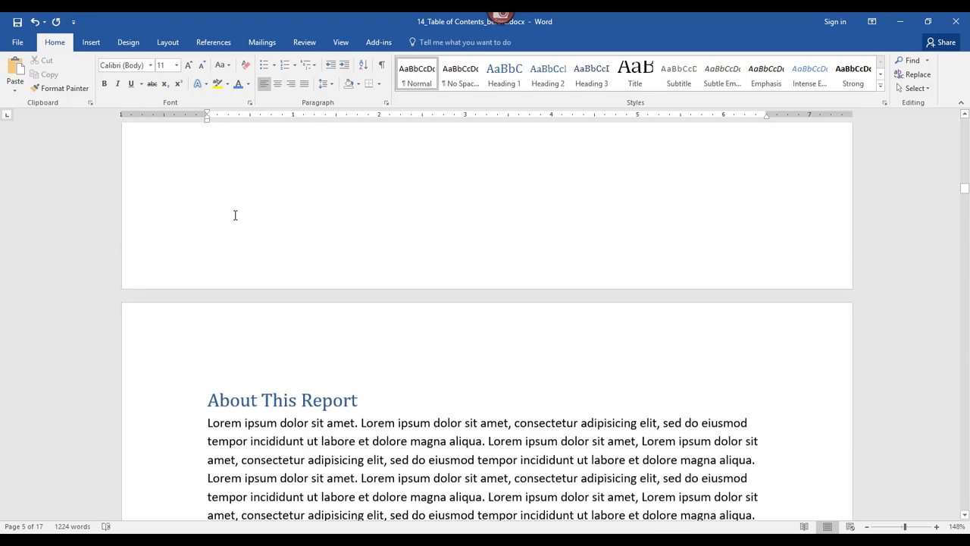
{"action": "scroll", "coordinate": [391, 310], "scroll_direction": "up", "scroll_amount": 12}
{"action": "scroll", "coordinate": [393, 309], "scroll_direction": "up", "scroll_amount": 15}
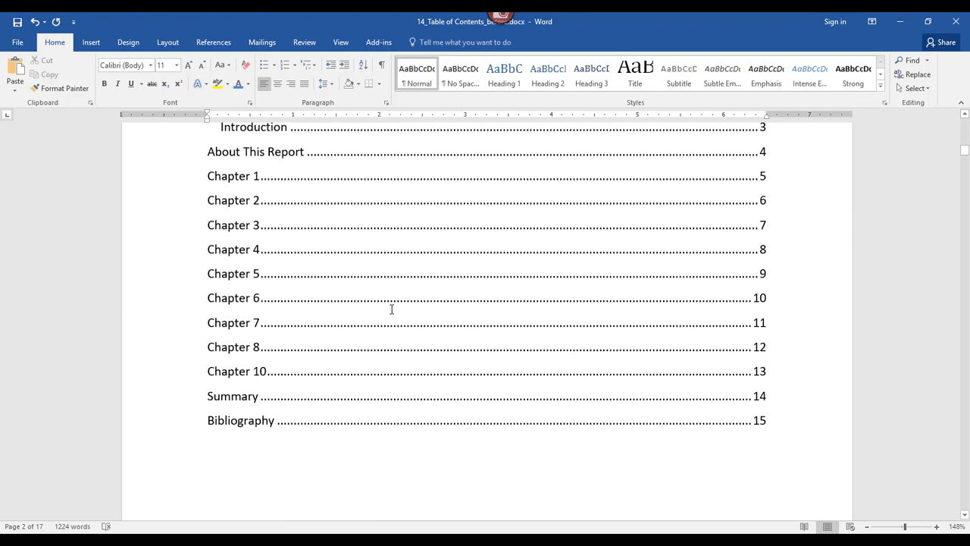
{"action": "scroll", "coordinate": [392, 309], "scroll_direction": "up", "scroll_amount": 3}
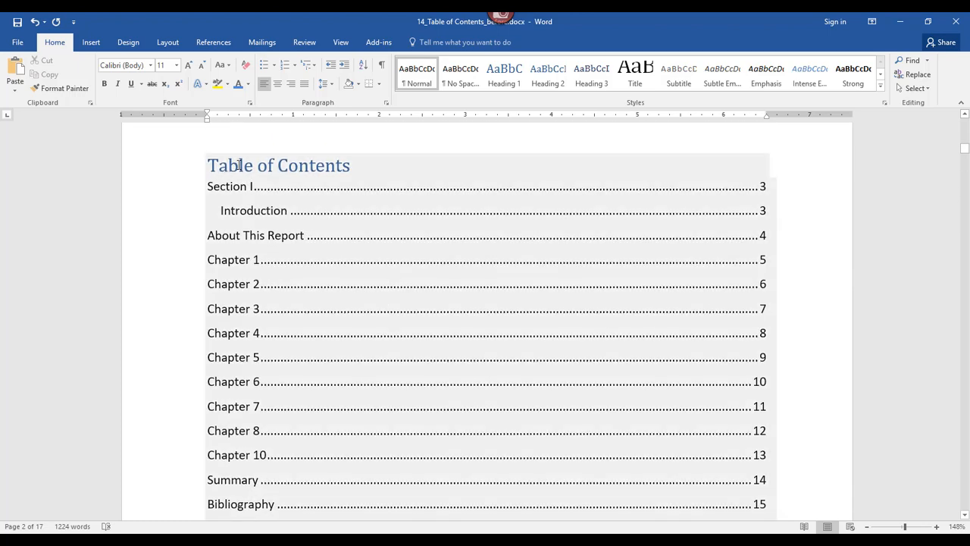
{"action": "left_click", "coordinate": [239, 165]}
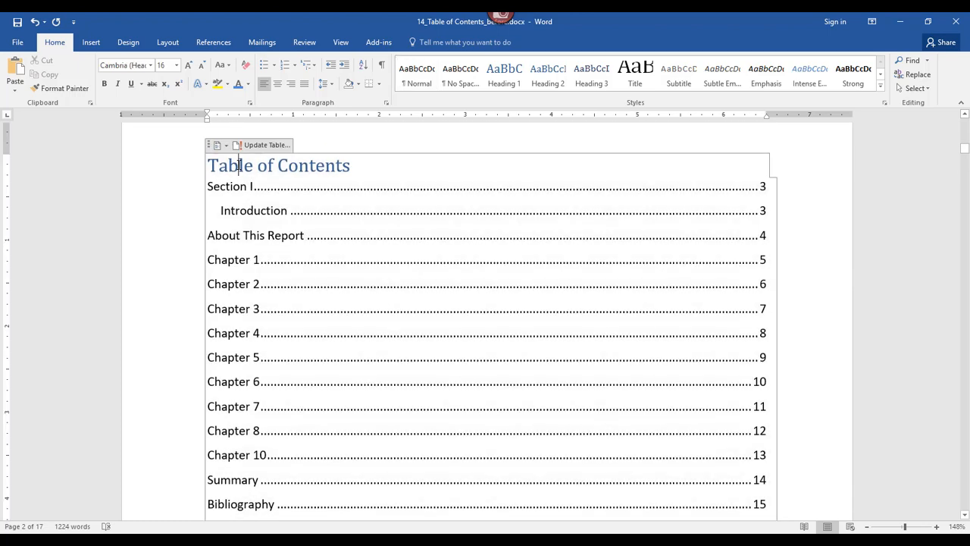
{"action": "left_click", "coordinate": [277, 145]}
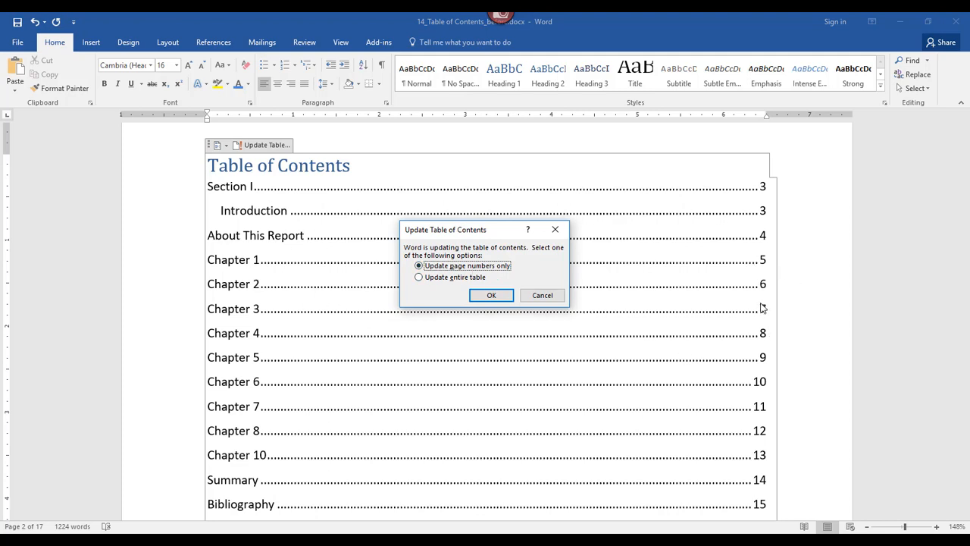
{"action": "left_click", "coordinate": [492, 295]}
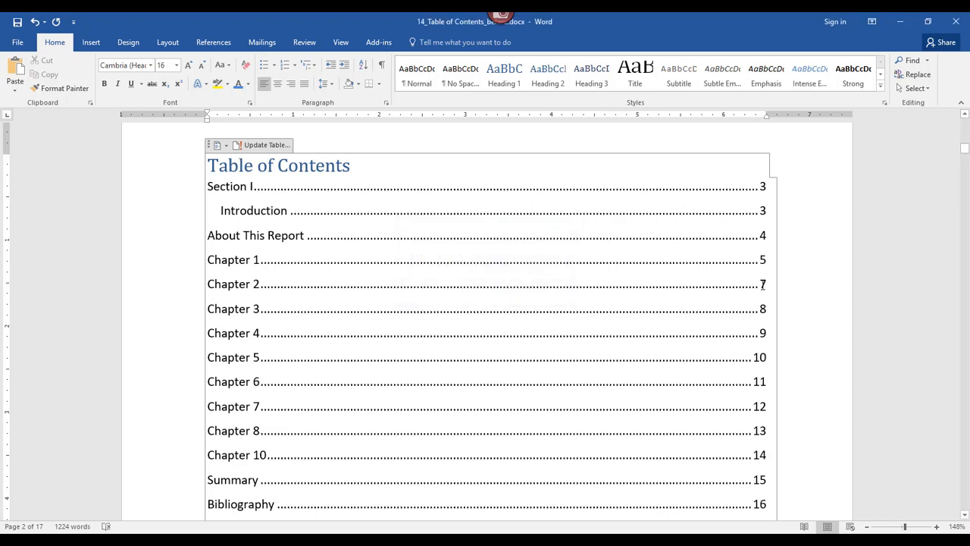